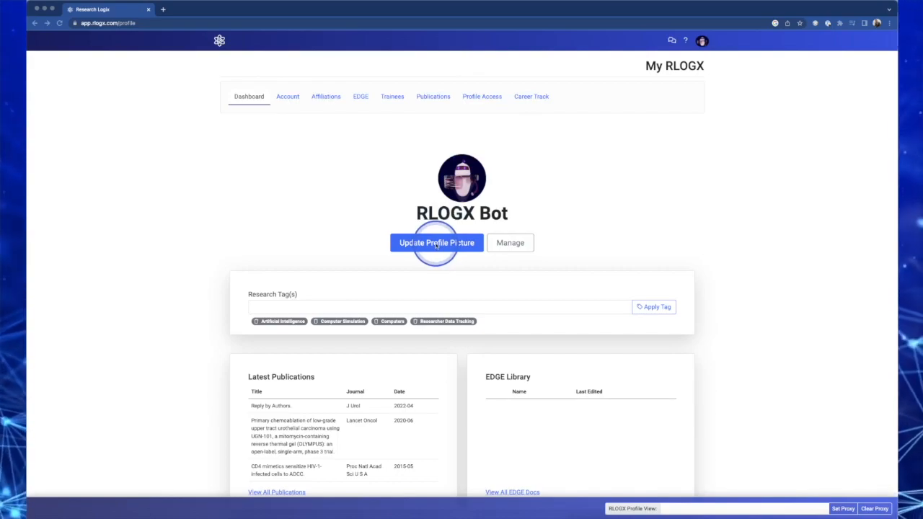
# Review the account details and the password update page, then return to the profile dashboard
pyautogui.click(510, 244)
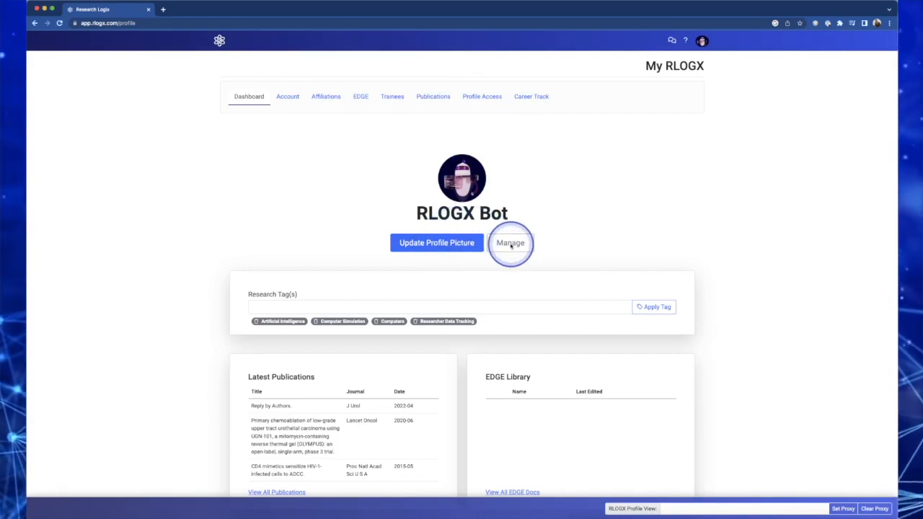
pyautogui.click(511, 243)
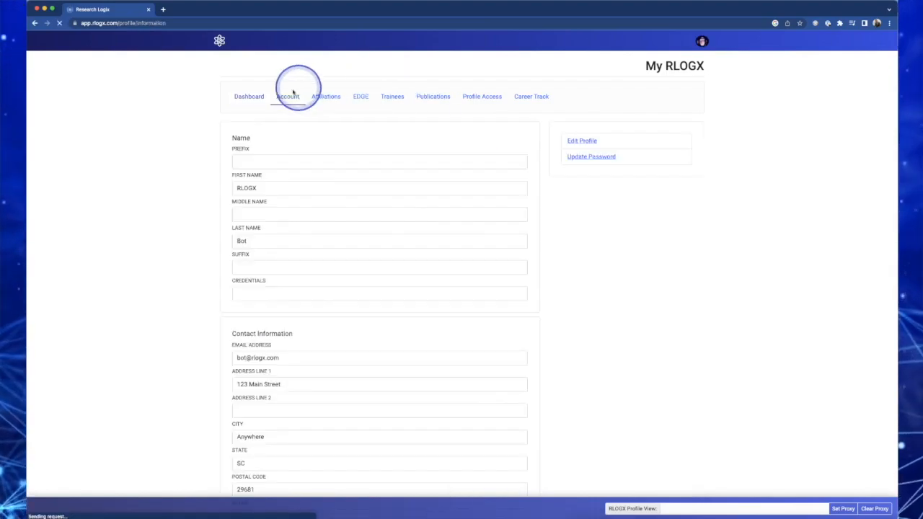
pyautogui.click(584, 158)
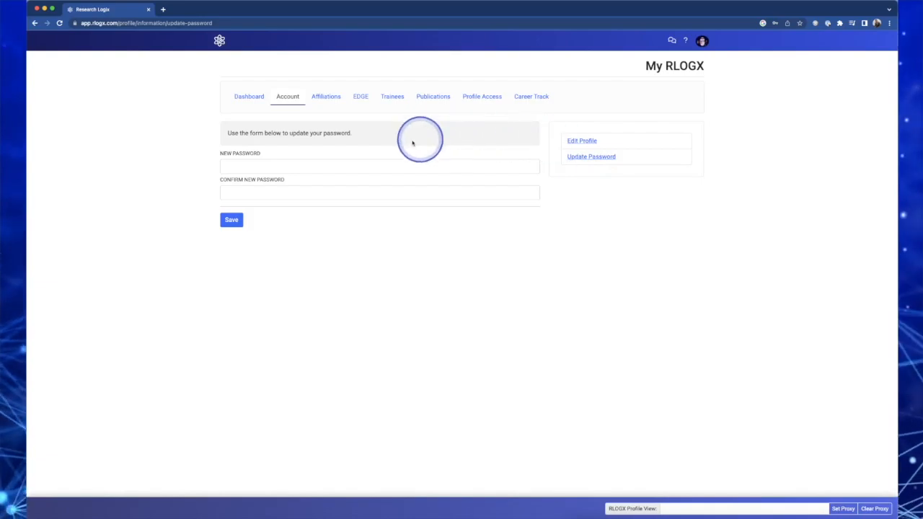
pyautogui.click(249, 98)
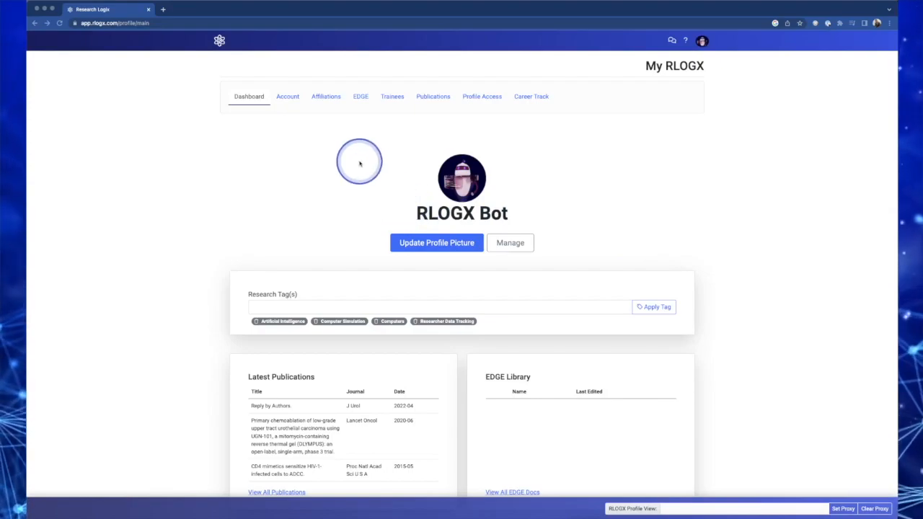
# Open Career Track and browse the available career tracking section cards
pyautogui.click(534, 98)
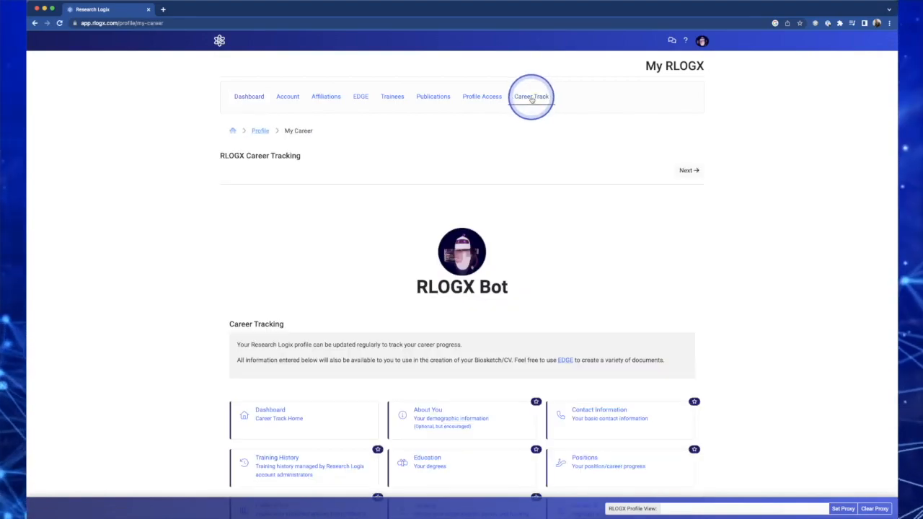
pyautogui.scroll(-1, 302, 248)
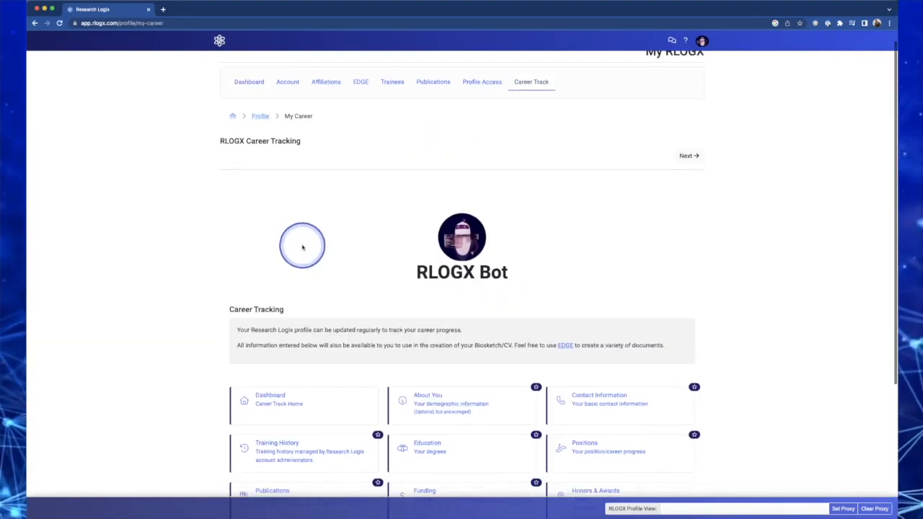
pyautogui.scroll(-3, 302, 247)
pyautogui.scroll(-2, 300, 236)
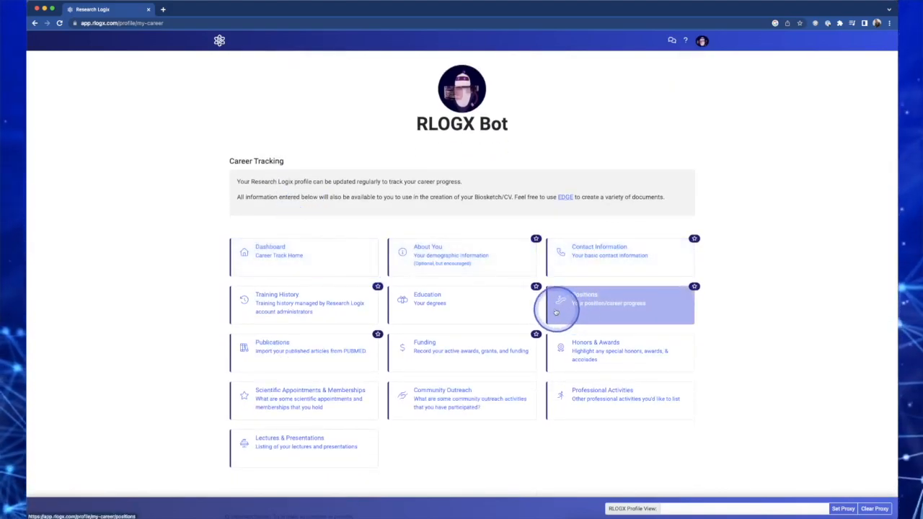
pyautogui.scroll(2, 582, 202)
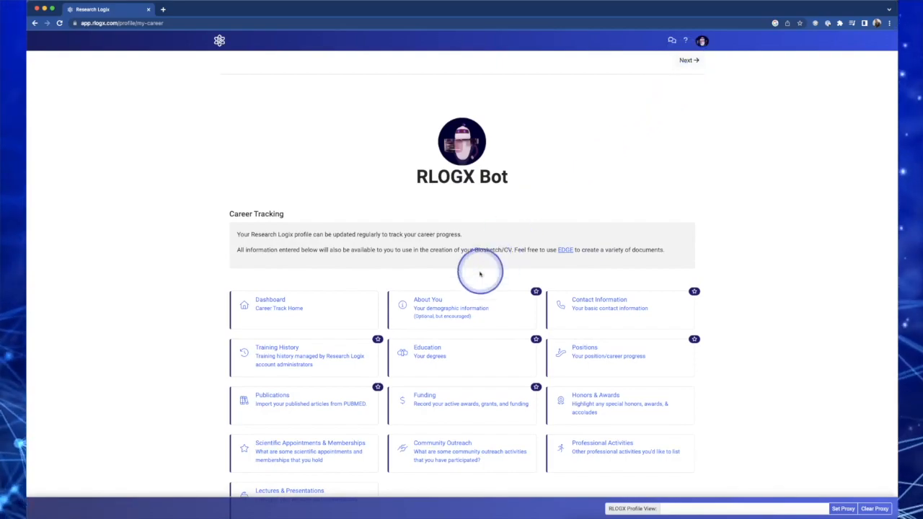
pyautogui.scroll(-2, 433, 311)
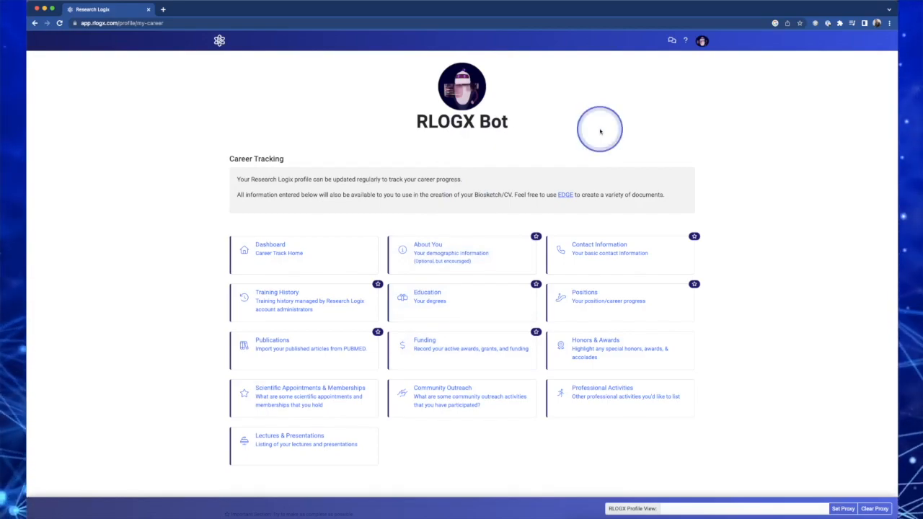
pyautogui.scroll(2, 600, 131)
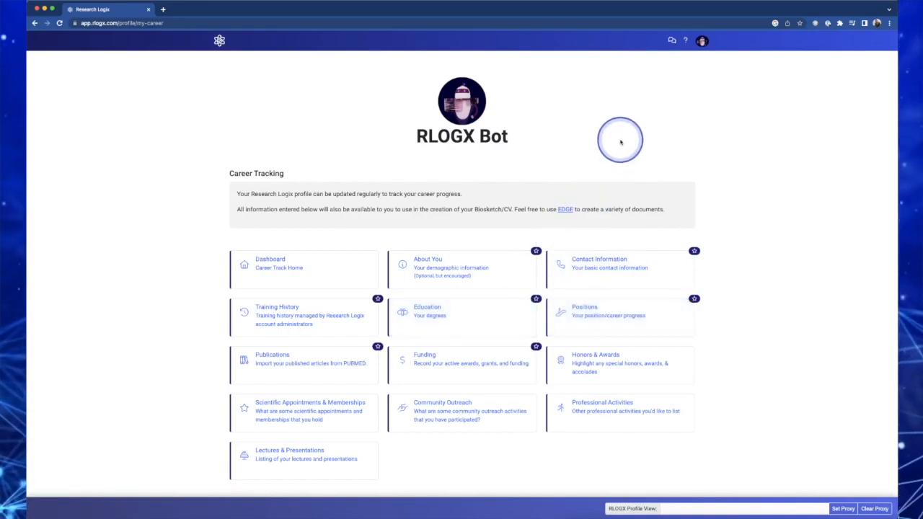
pyautogui.scroll(1, 620, 142)
# Open the About You section and inspect the gender and US citizen options
pyautogui.click(426, 271)
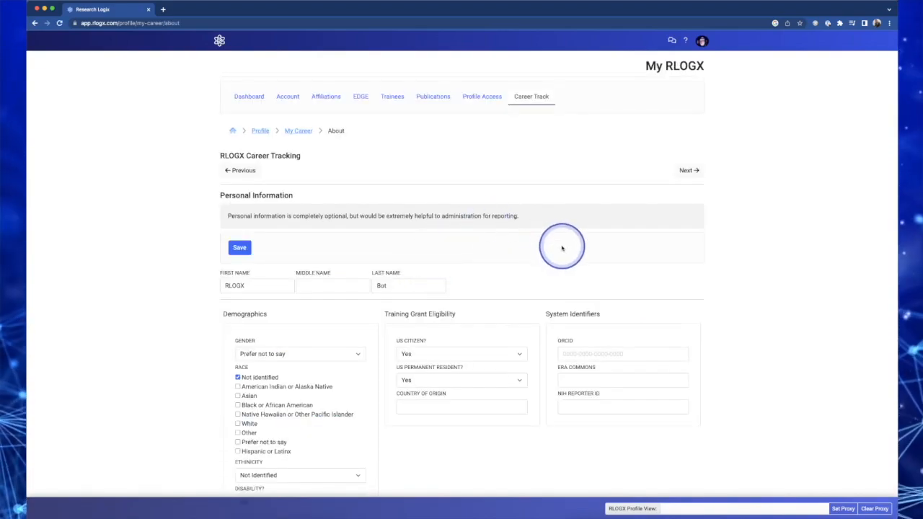
pyautogui.scroll(-2, 562, 248)
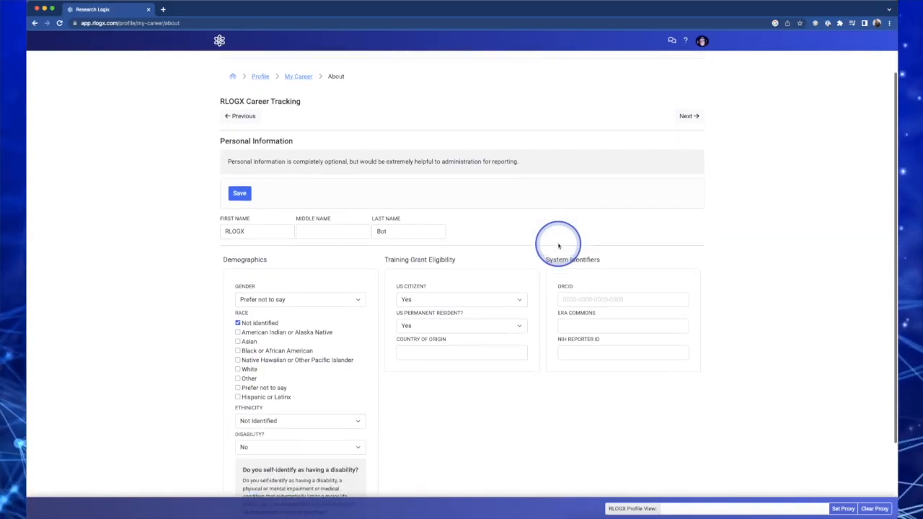
pyautogui.scroll(-1, 559, 246)
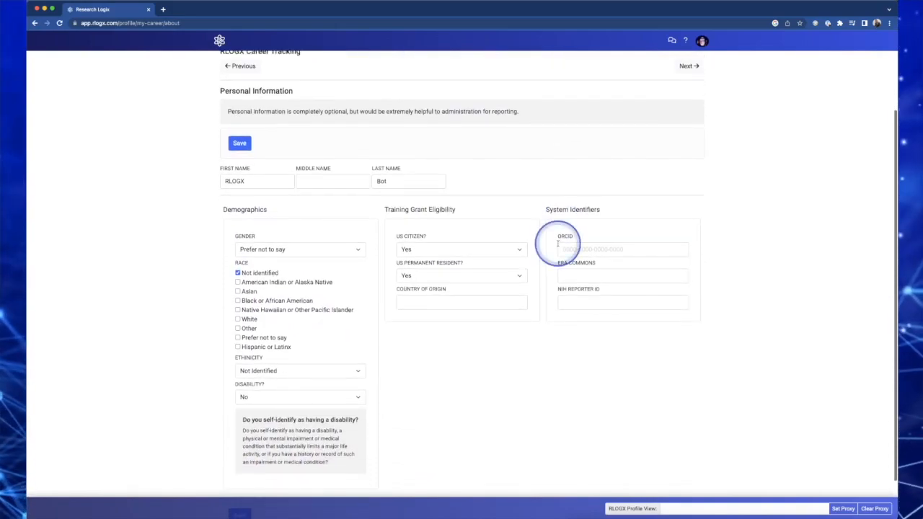
pyautogui.scroll(-1, 558, 243)
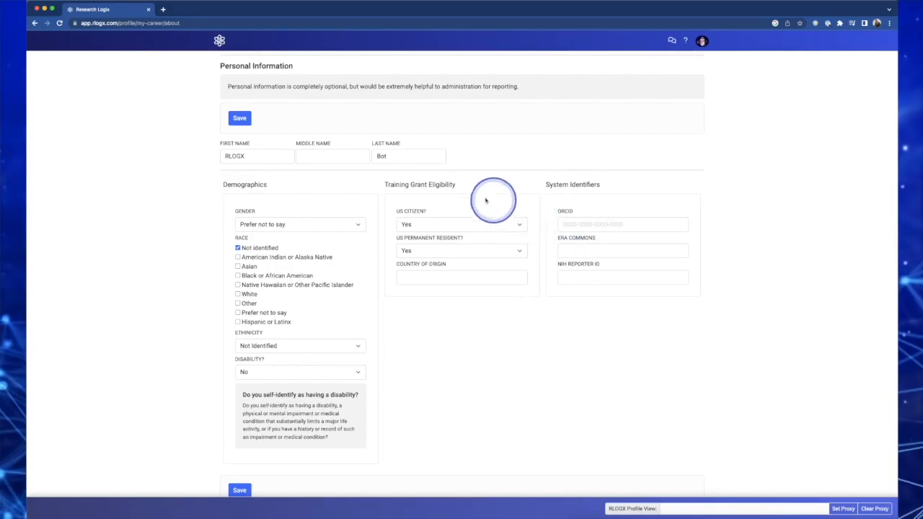
pyautogui.click(280, 226)
pyautogui.click(186, 223)
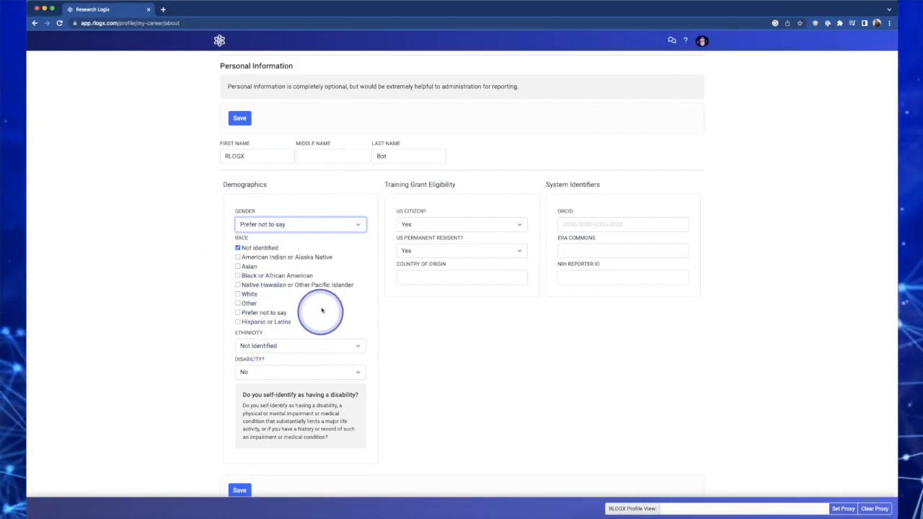
pyautogui.click(435, 225)
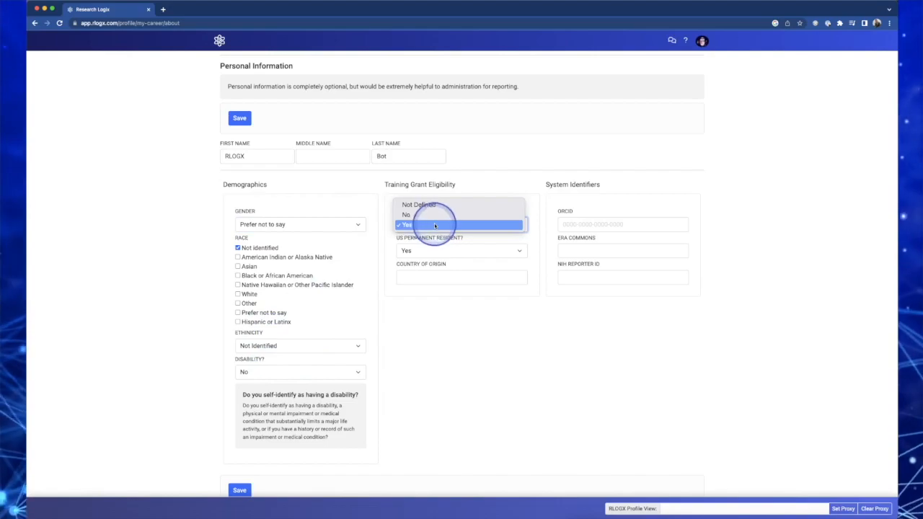
pyautogui.click(529, 149)
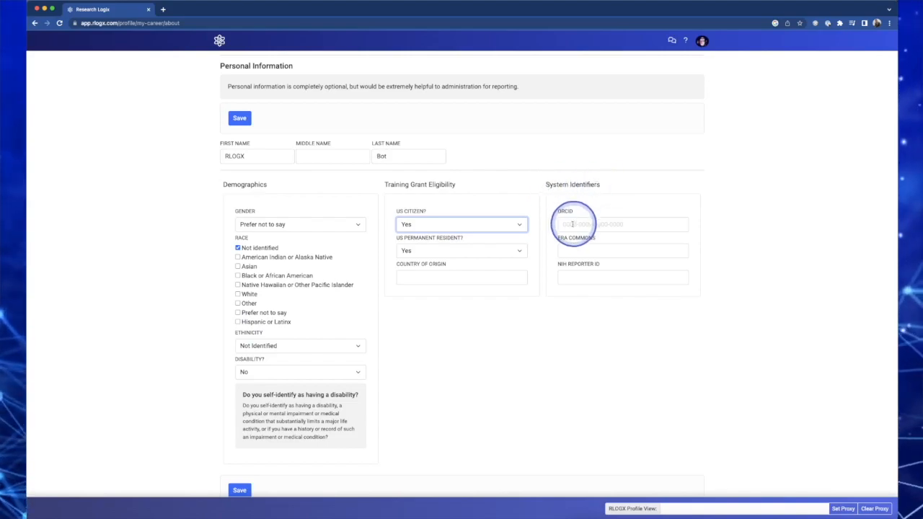
# Enter the ORCID identifier under System Identifiers and save the personal information
pyautogui.click(600, 224)
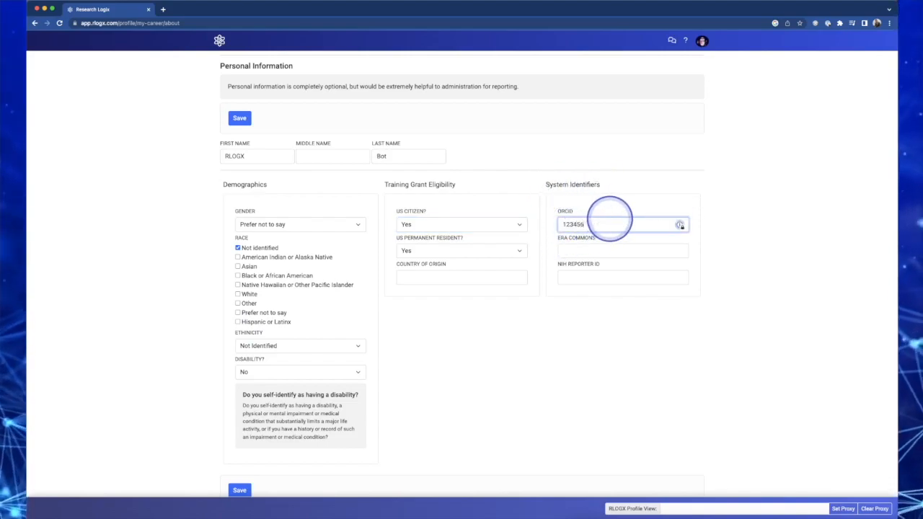
pyautogui.write('123456456488')
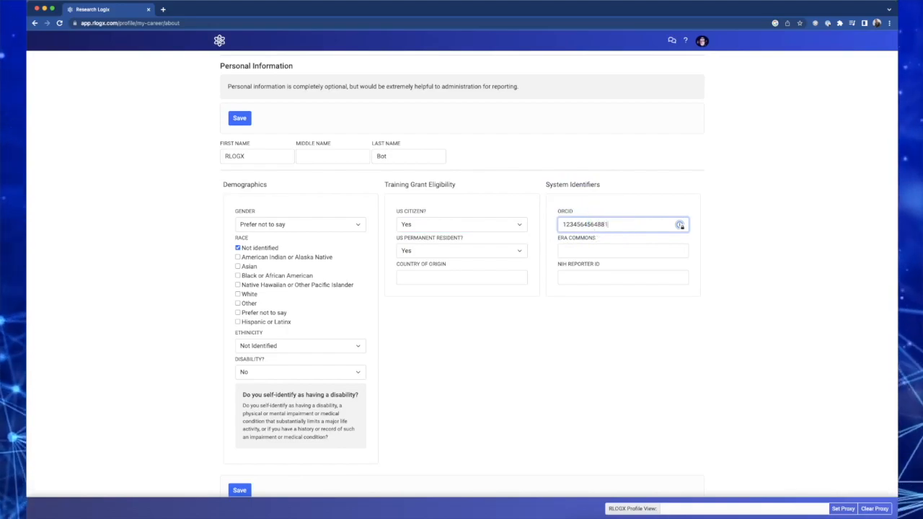
pyautogui.click(587, 250)
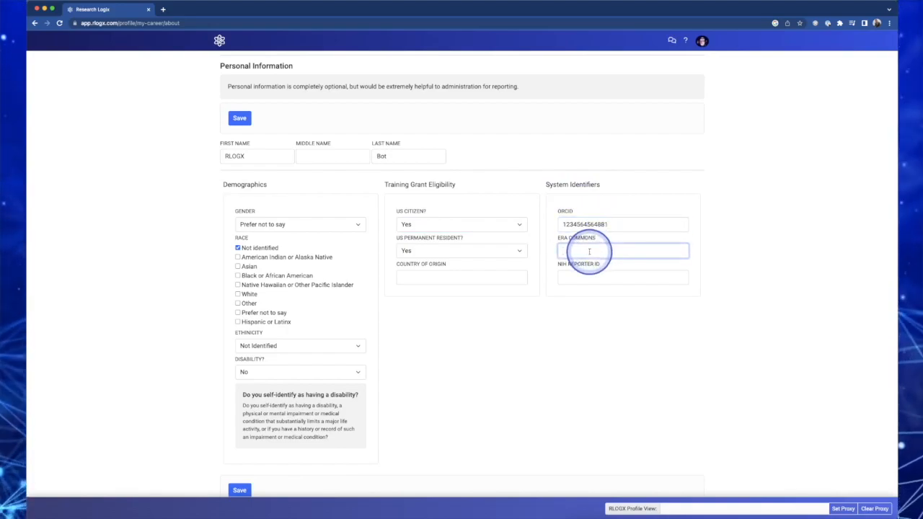
pyautogui.click(583, 280)
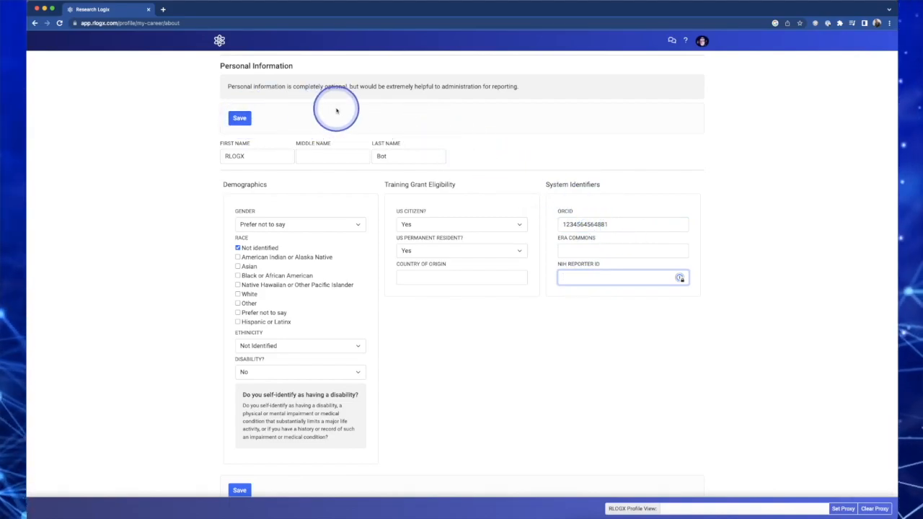
pyautogui.click(240, 118)
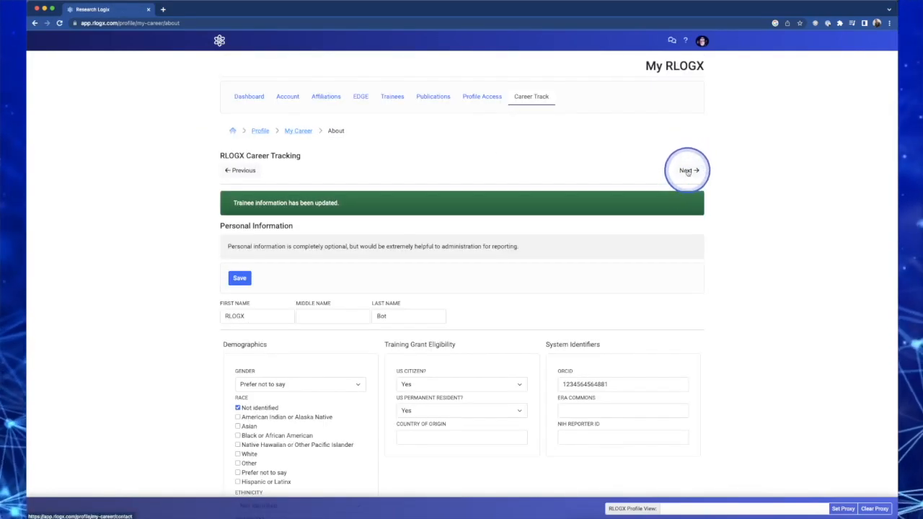
# Move to the Contact section, enter the professional street address, and save the contact information
pyautogui.click(687, 170)
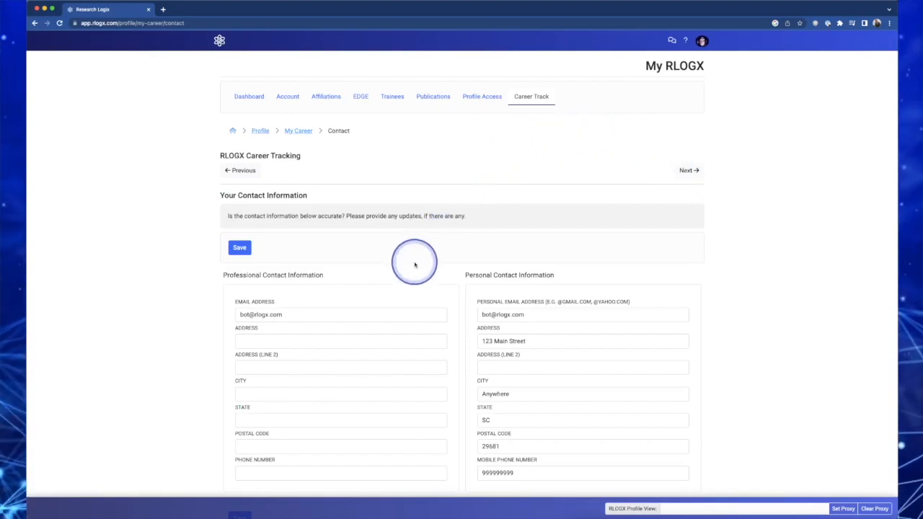
pyautogui.scroll(-2, 415, 263)
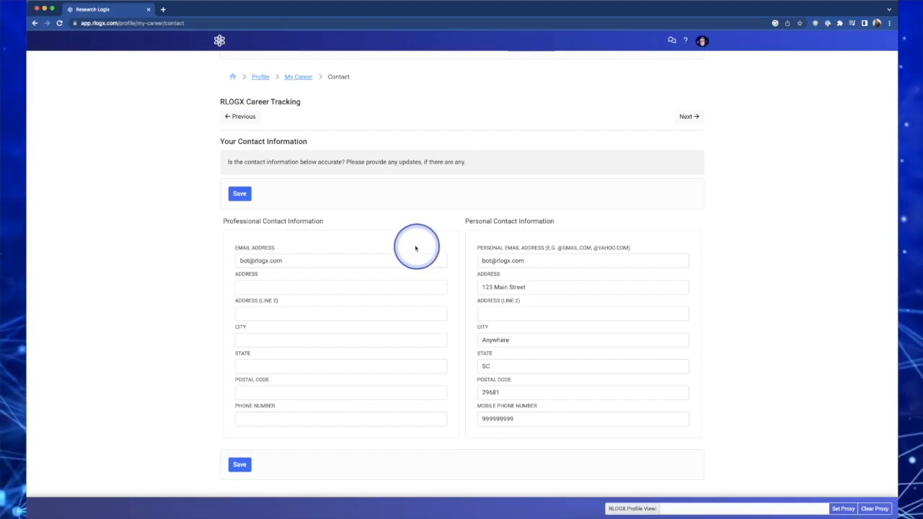
pyautogui.click(292, 261)
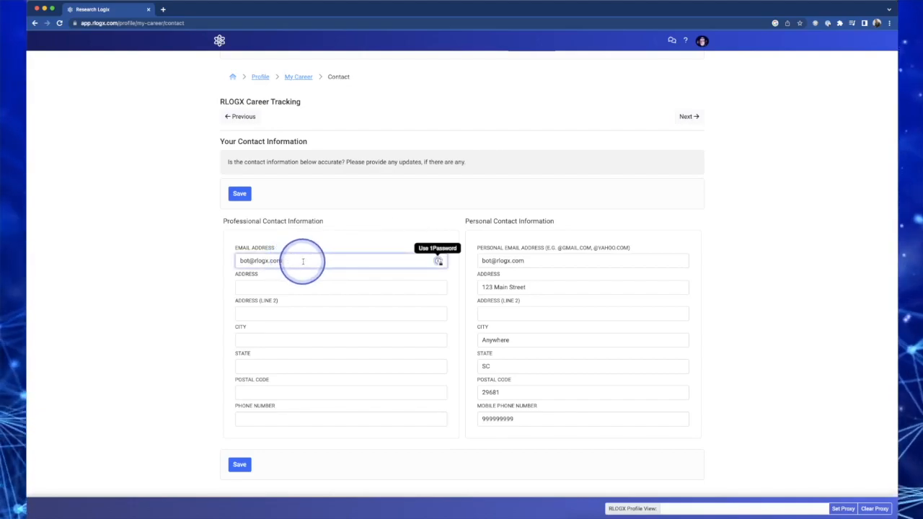
pyautogui.click(253, 289)
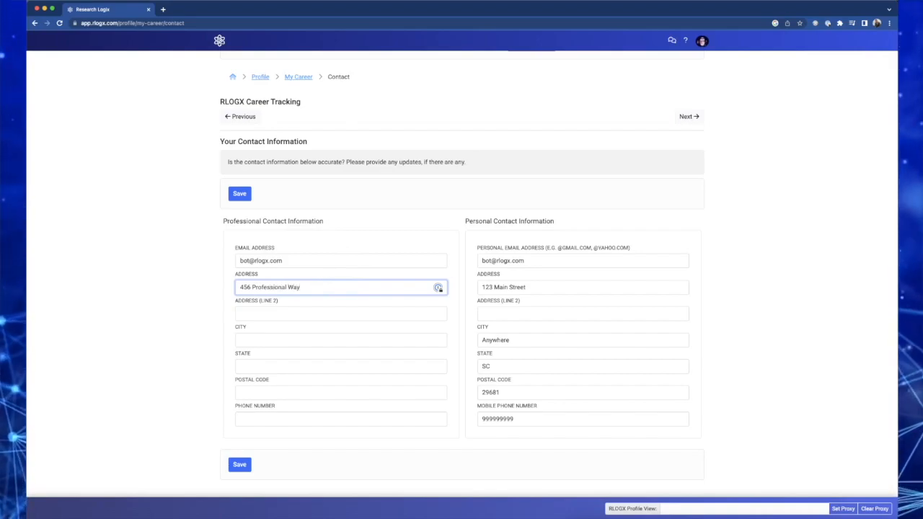
pyautogui.click(297, 340)
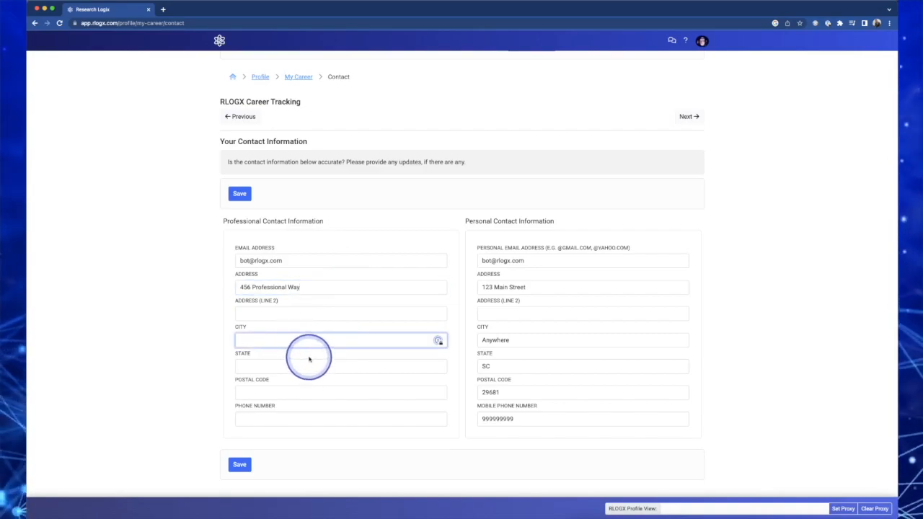
pyautogui.click(306, 370)
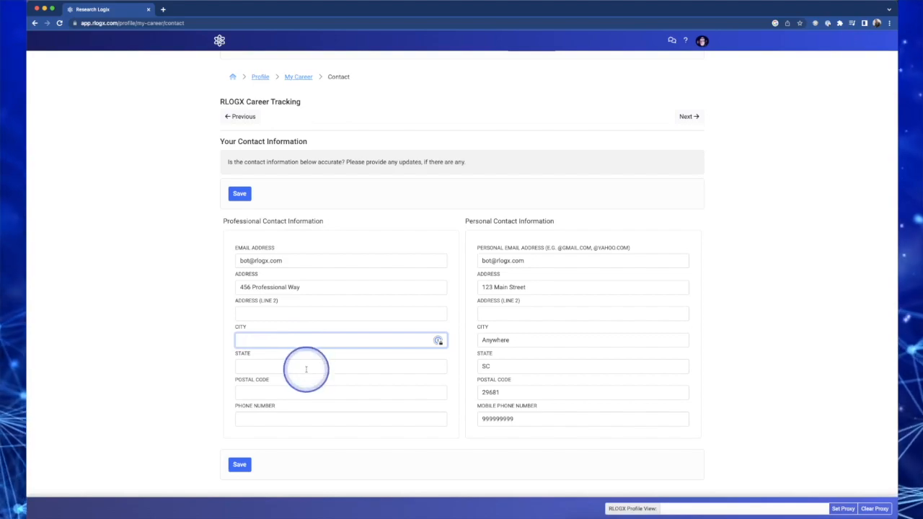
pyautogui.click(315, 261)
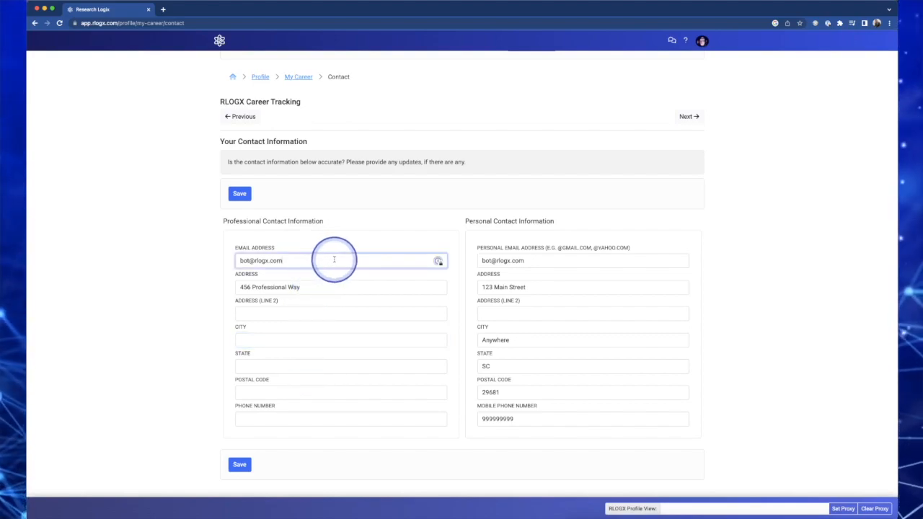
pyautogui.click(486, 261)
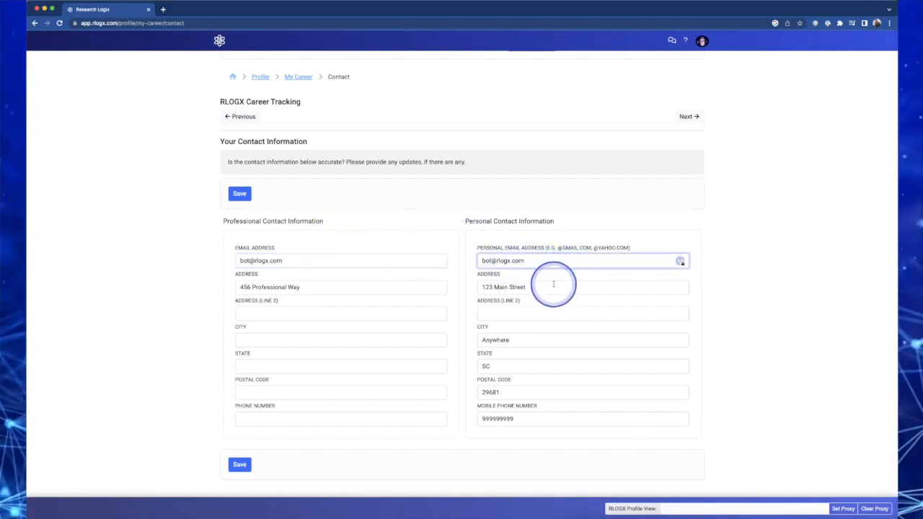
pyautogui.click(524, 391)
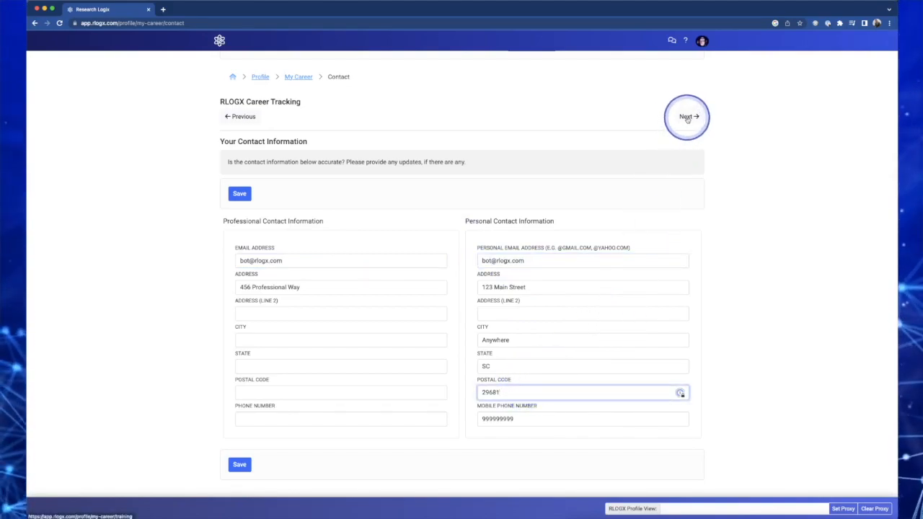
pyautogui.click(236, 463)
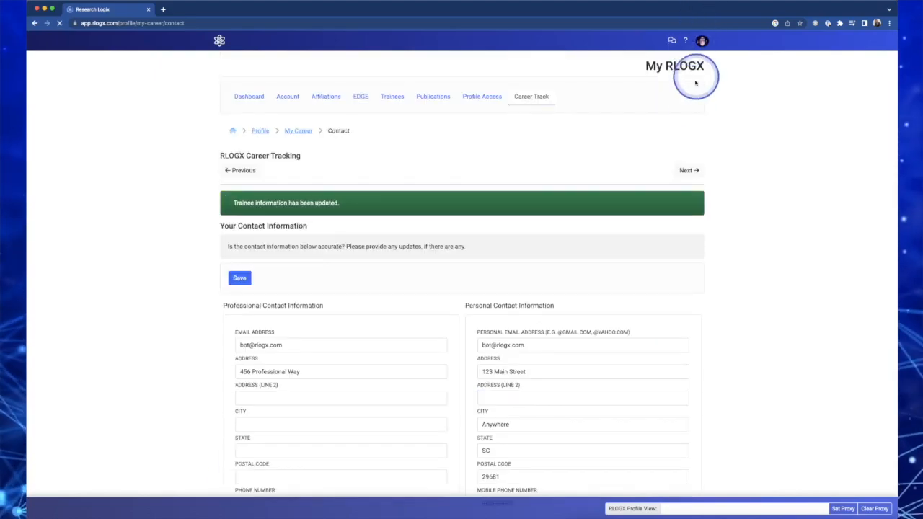
# Advance to the Education section and add an M.D. entry from ACME University in Biology, saving it
pyautogui.click(689, 170)
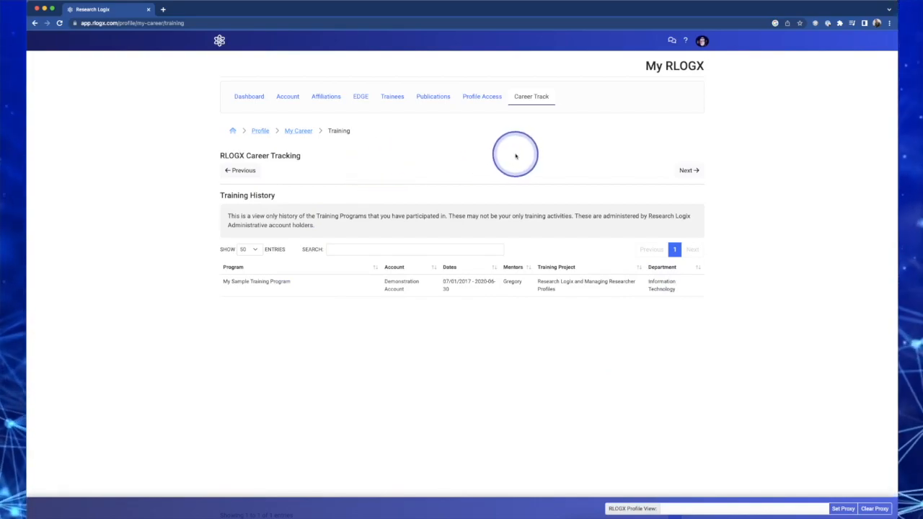
pyautogui.click(690, 174)
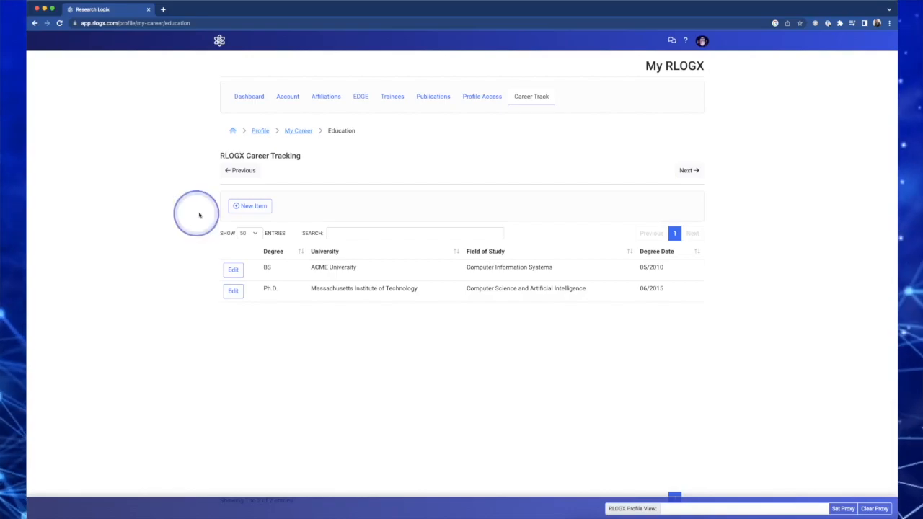
pyautogui.click(244, 207)
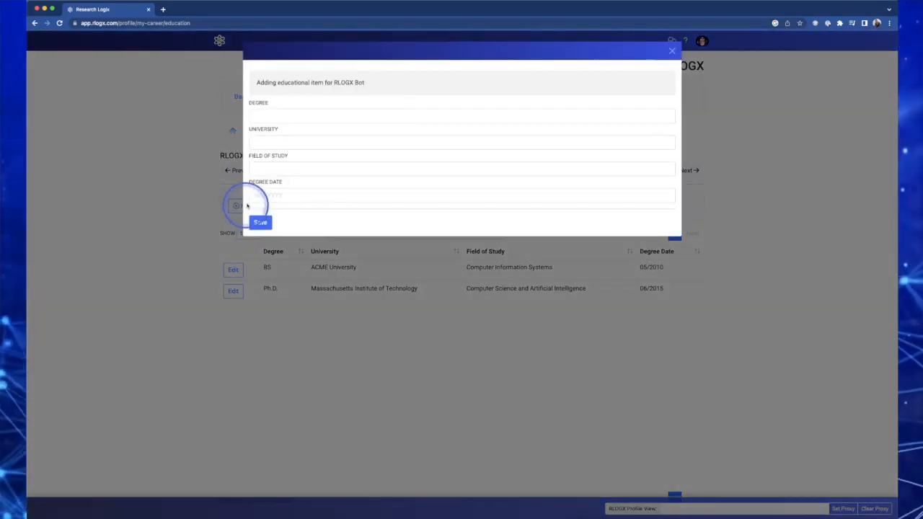
pyautogui.click(275, 117)
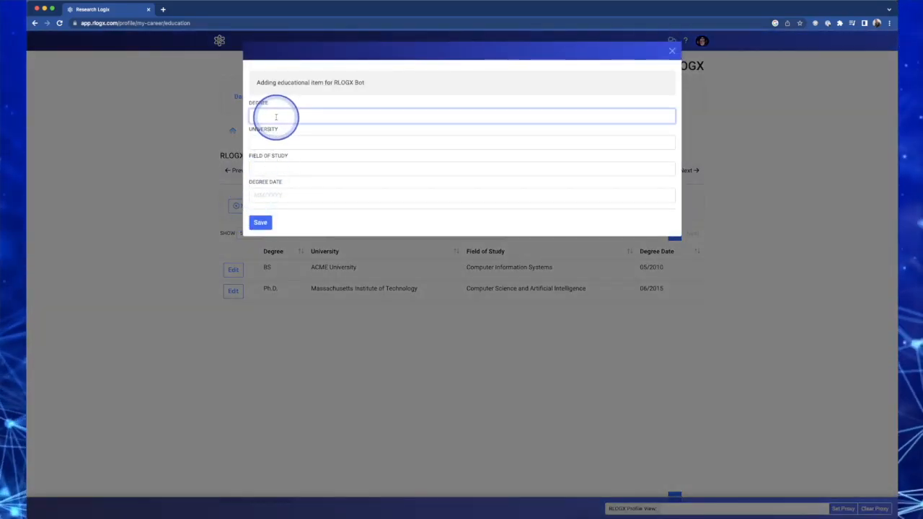
pyautogui.write('M')
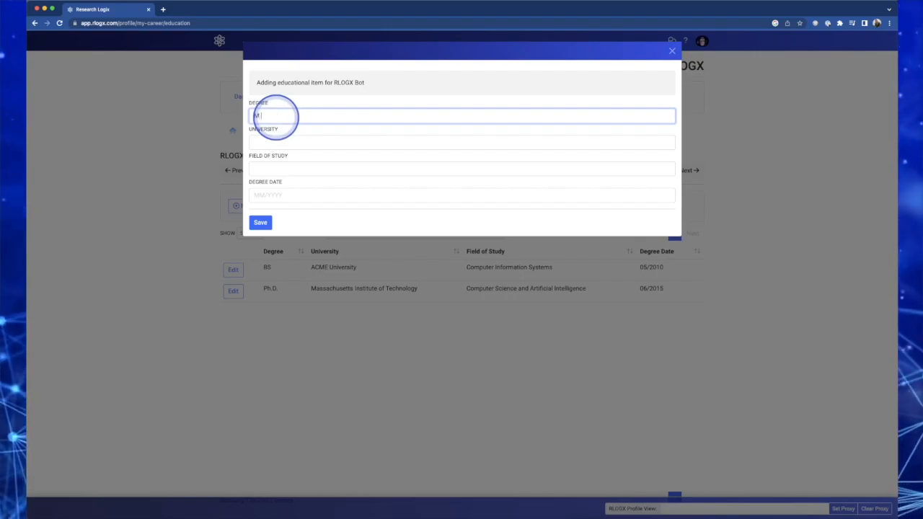
pyautogui.write('.D.')
pyautogui.click(271, 141)
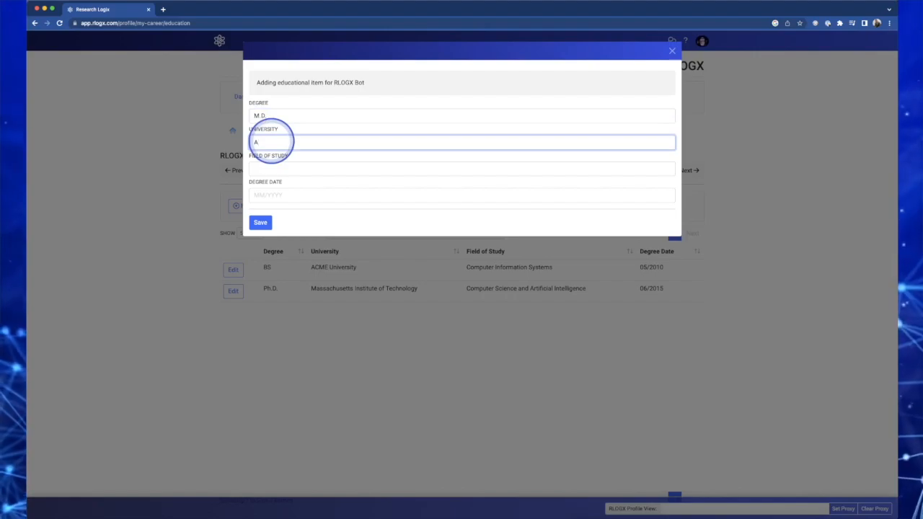
pyautogui.write('ACME University')
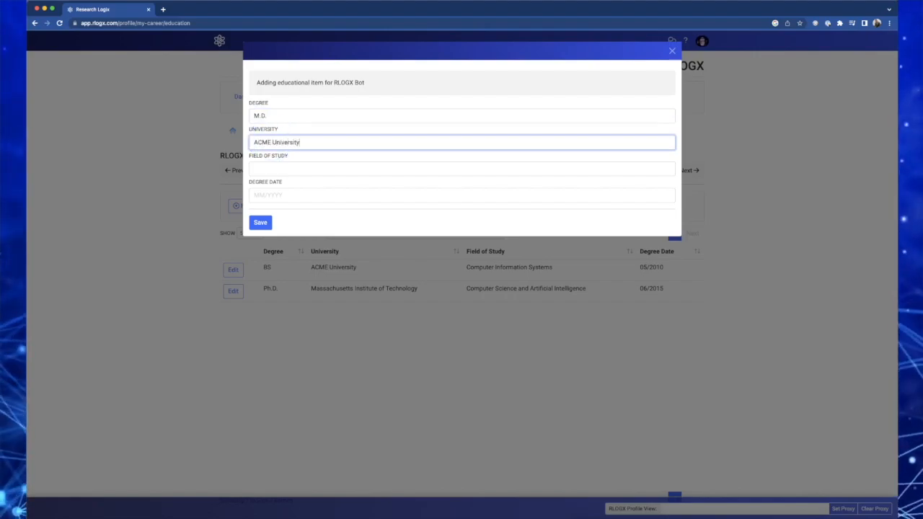
pyautogui.click(282, 168)
pyautogui.write('Biology')
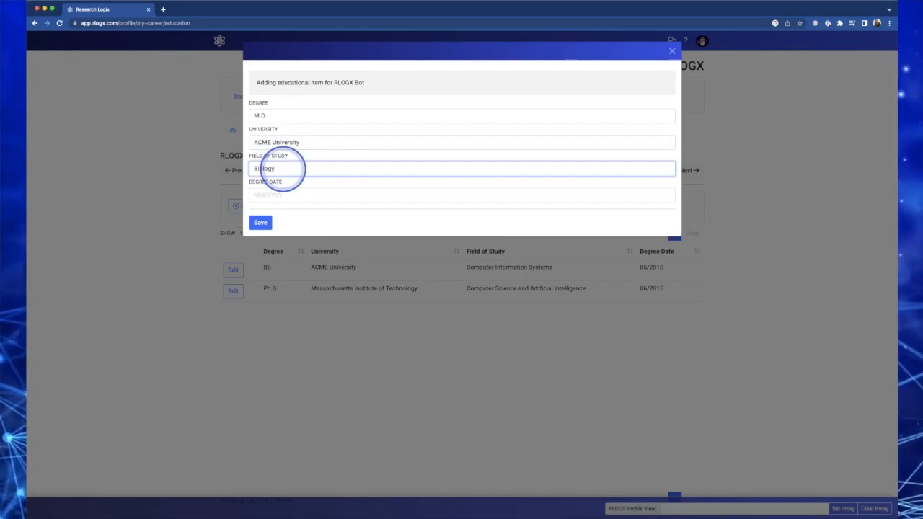
pyautogui.click(268, 195)
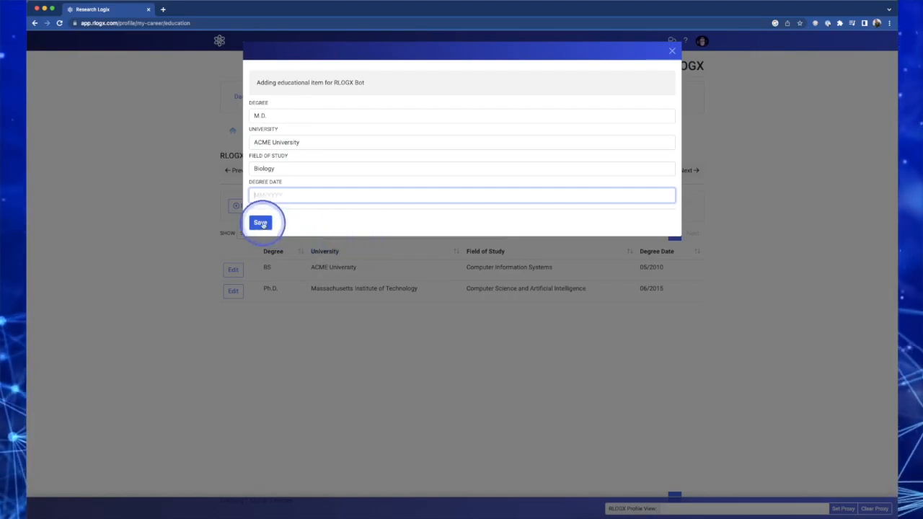
pyautogui.click(260, 223)
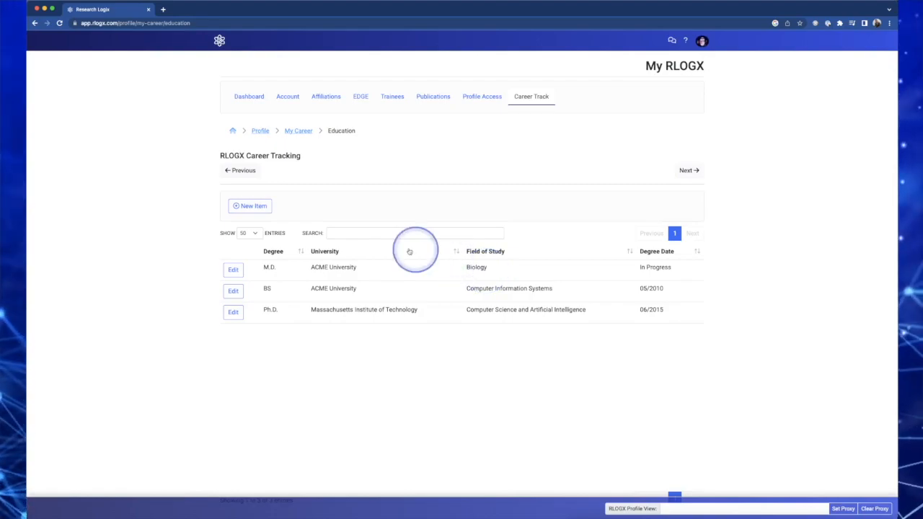
# Open the new M.D. entry, retype its field of study as Science, and delete the entry
pyautogui.click(232, 271)
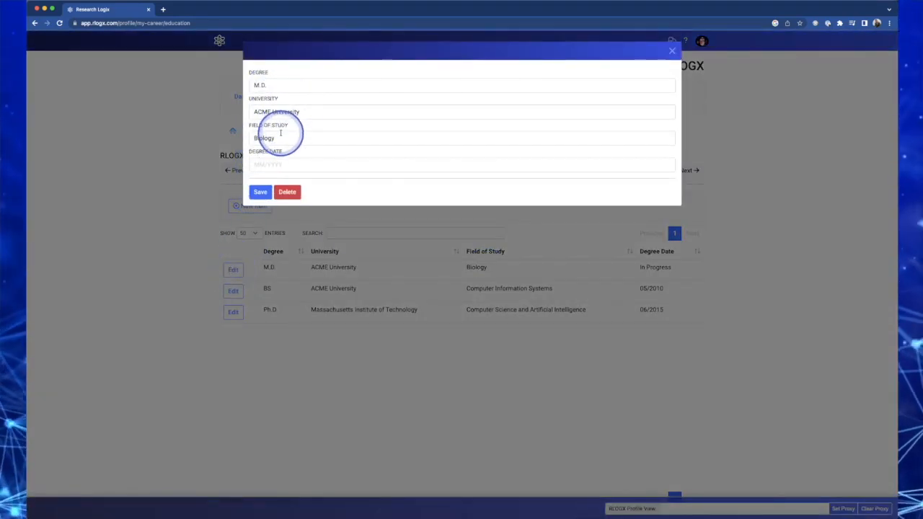
pyautogui.moveTo(278, 138); pyautogui.dragTo(236, 139)
pyautogui.write('Science')
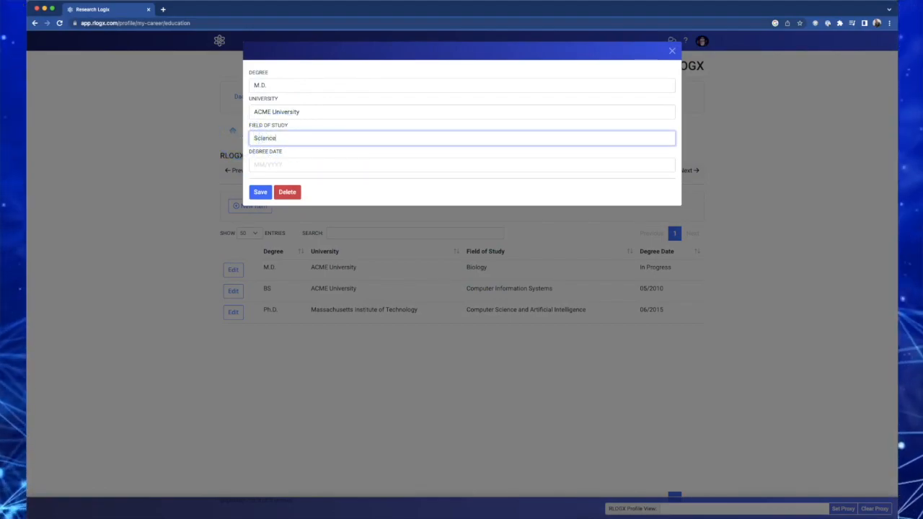
pyautogui.click(287, 191)
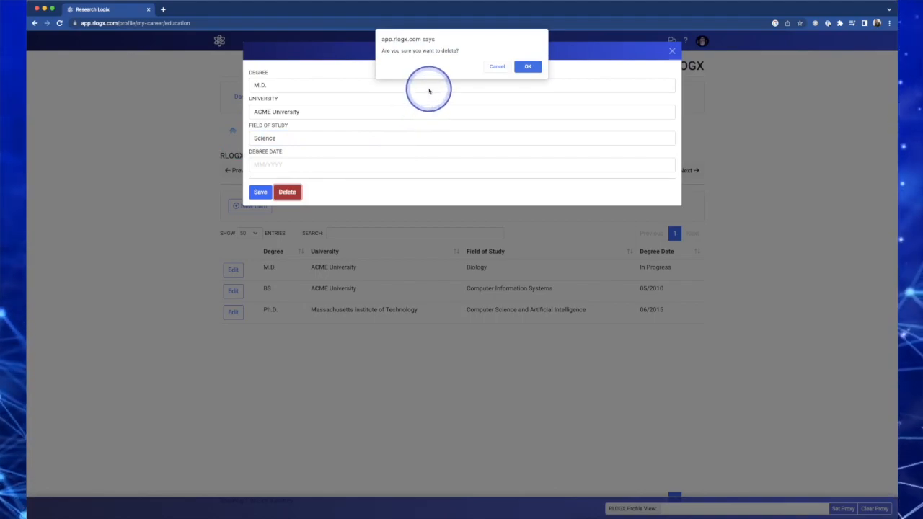
pyautogui.click(527, 67)
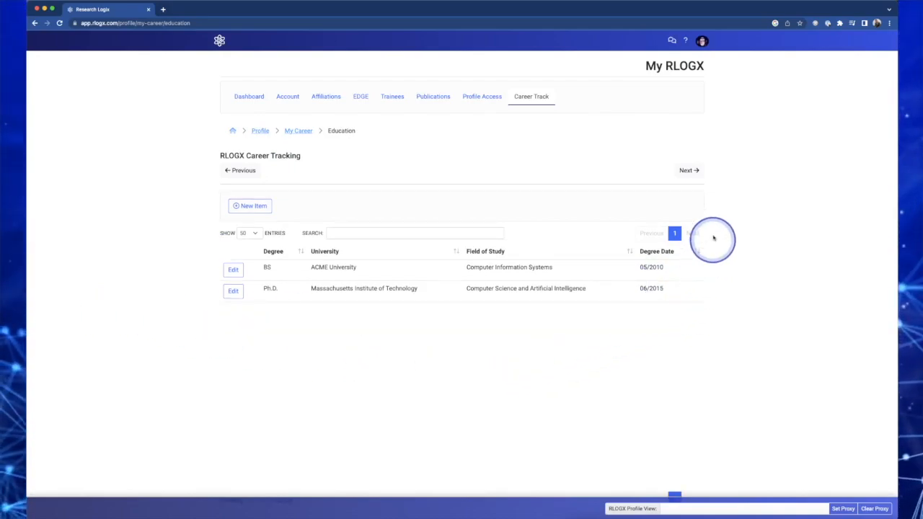
# Move to the Positions section and start a new position named Developer with employer Adminformatics
pyautogui.click(689, 170)
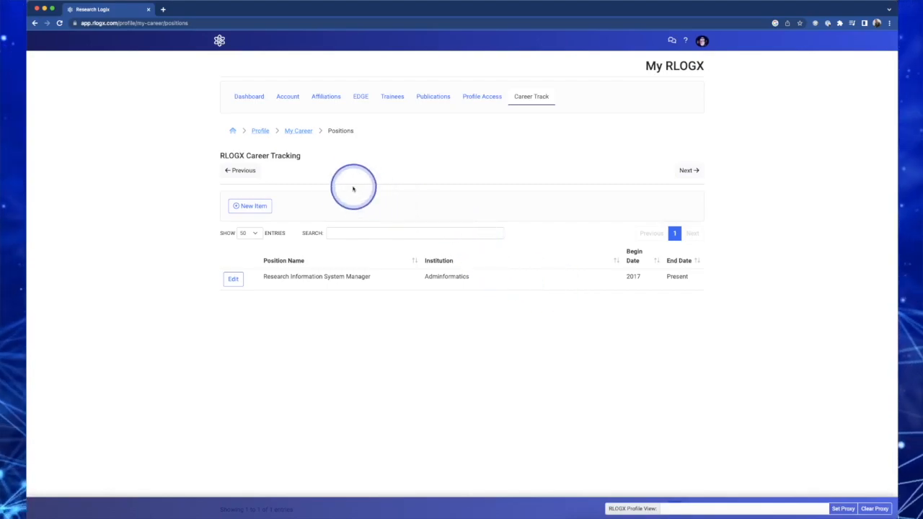
pyautogui.click(251, 207)
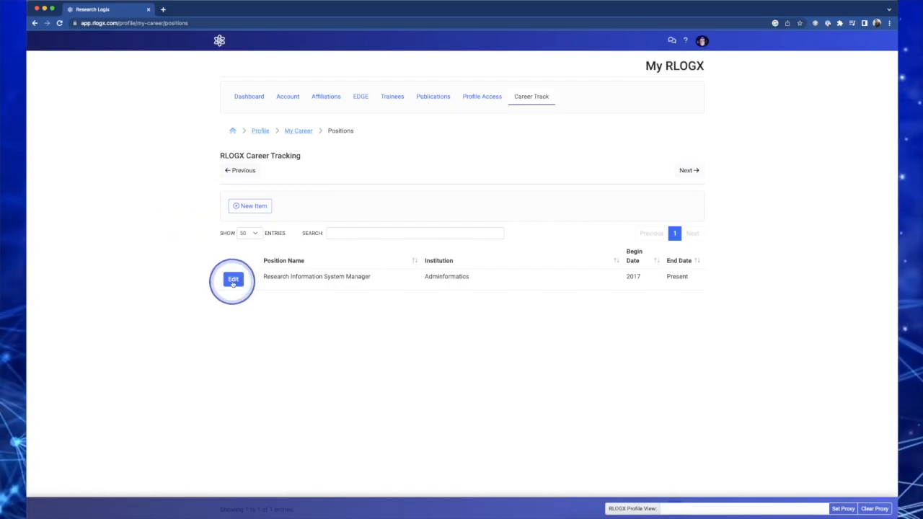
pyautogui.click(261, 207)
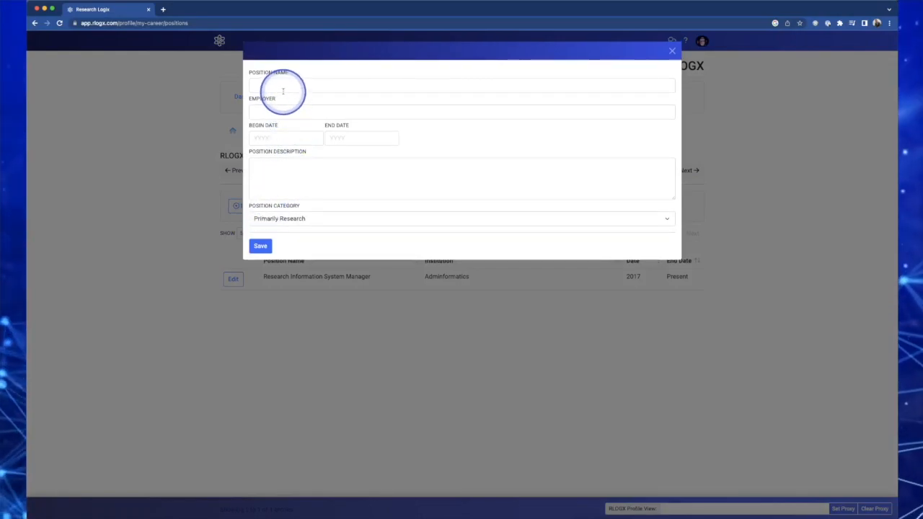
pyautogui.click(281, 84)
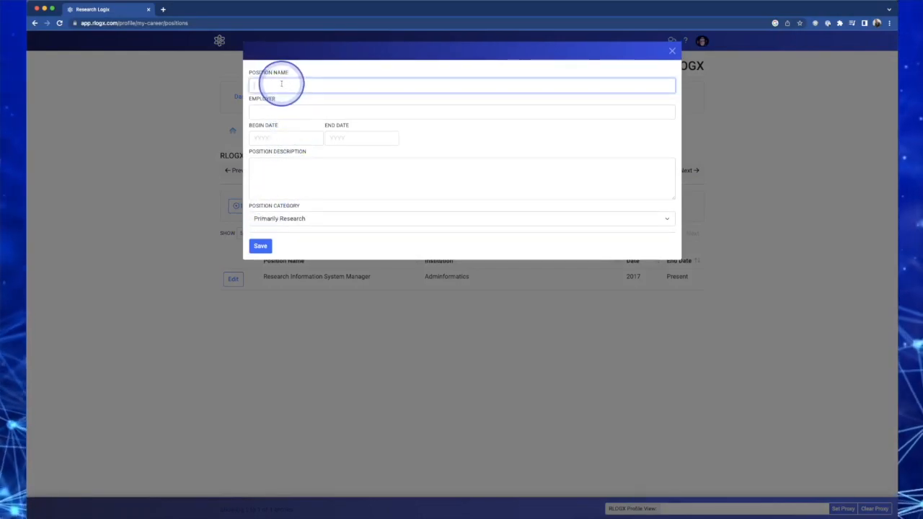
pyautogui.write('De')
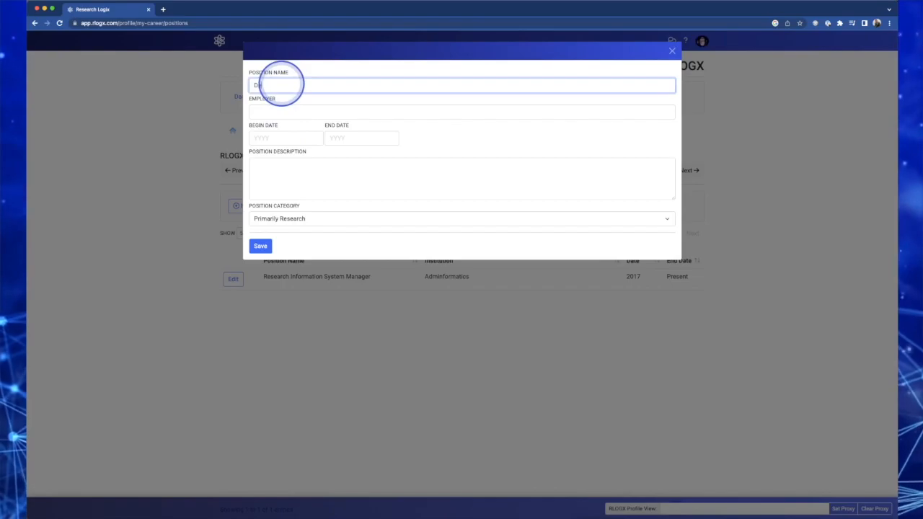
pyautogui.write('velop')
pyautogui.click(254, 112)
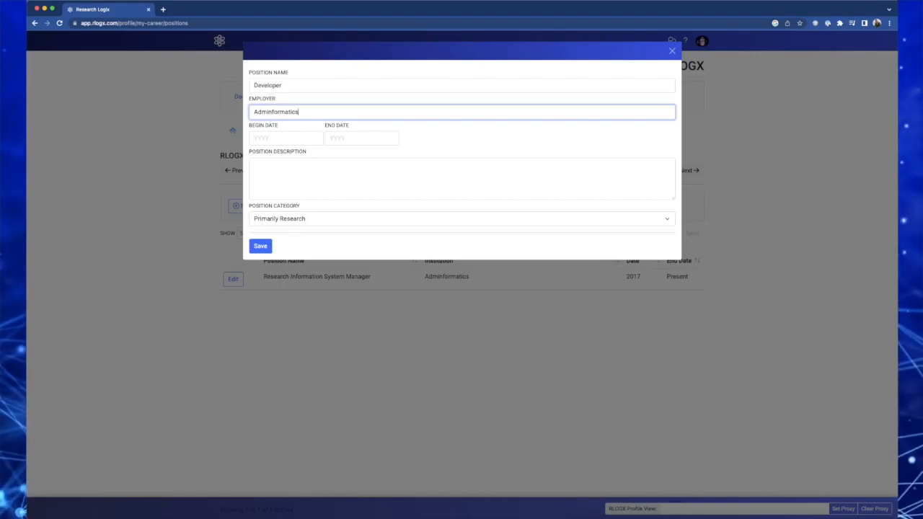
# Set the position's begin year to 2023, description to "I develop stuff", category Primarily Research, and save it
pyautogui.click(285, 137)
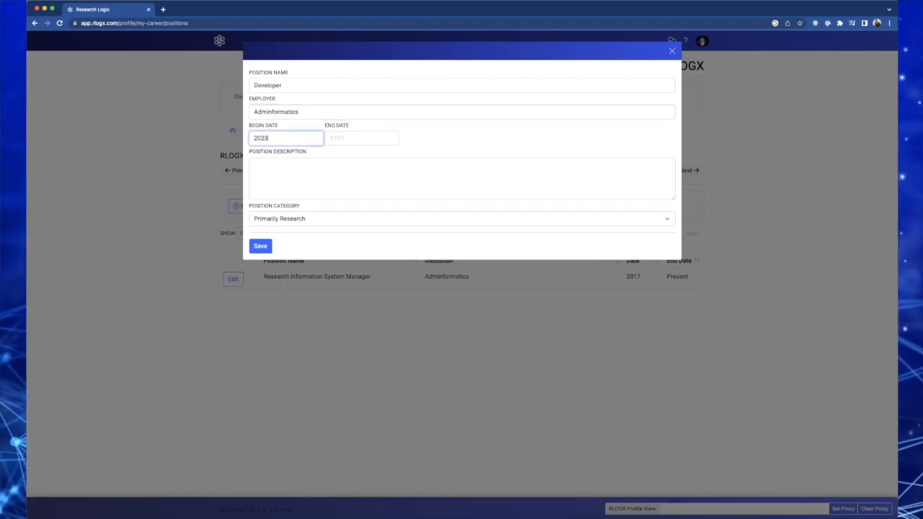
pyautogui.click(332, 138)
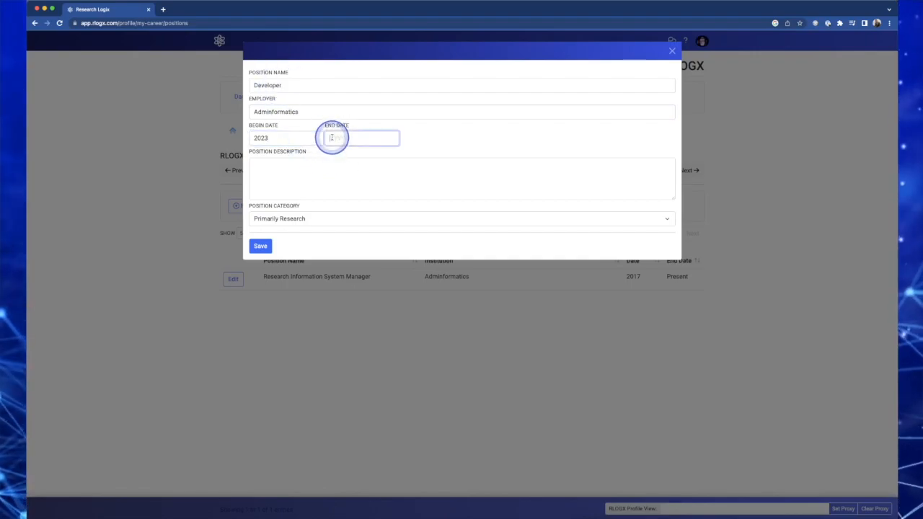
pyautogui.click(268, 171)
pyautogui.write('I develop stuff')
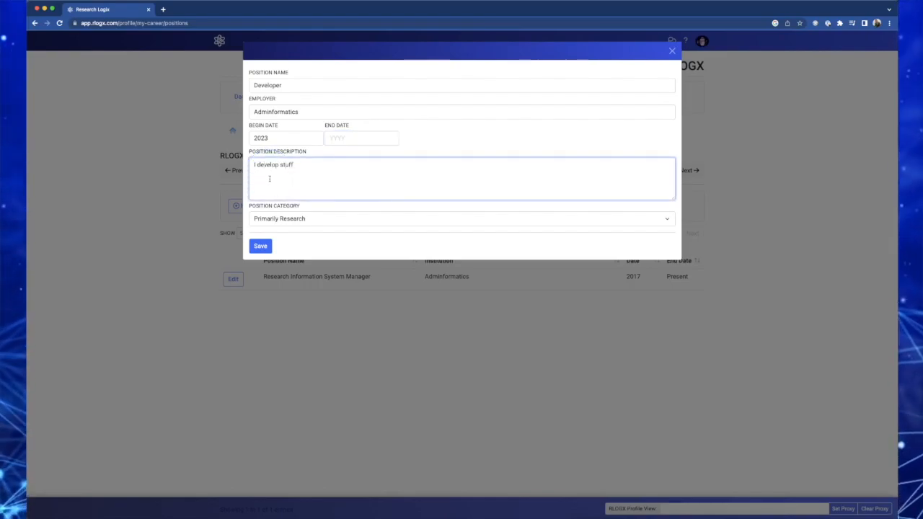
pyautogui.click(307, 219)
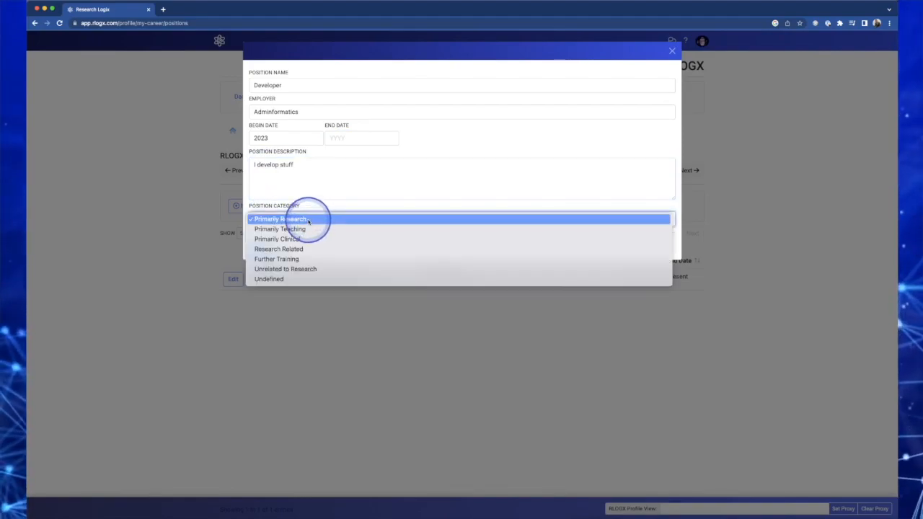
pyautogui.click(268, 220)
pyautogui.click(262, 247)
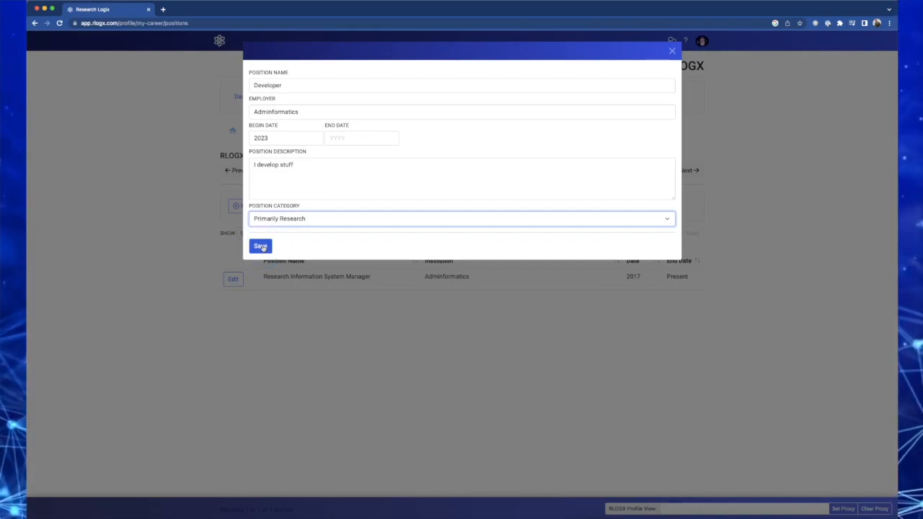
pyautogui.click(262, 247)
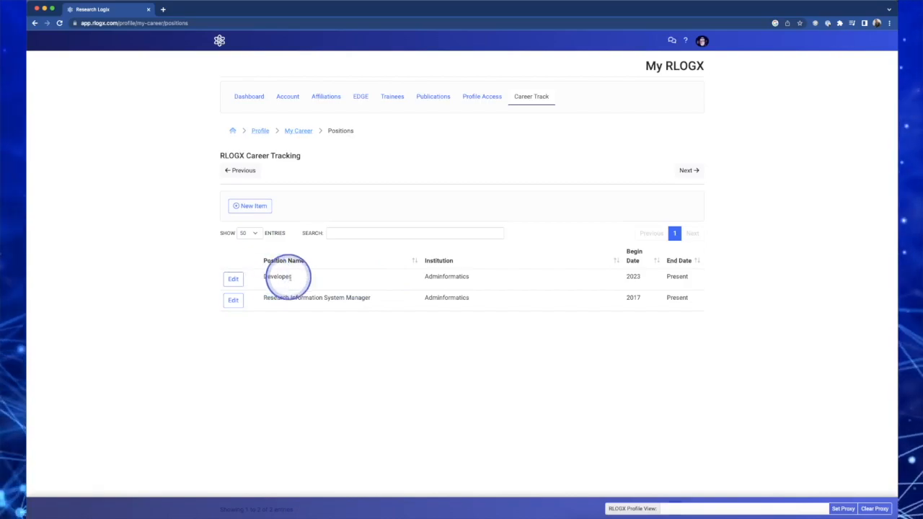
# Change the Developer position's begin year to 2022 and save it
pyautogui.click(234, 280)
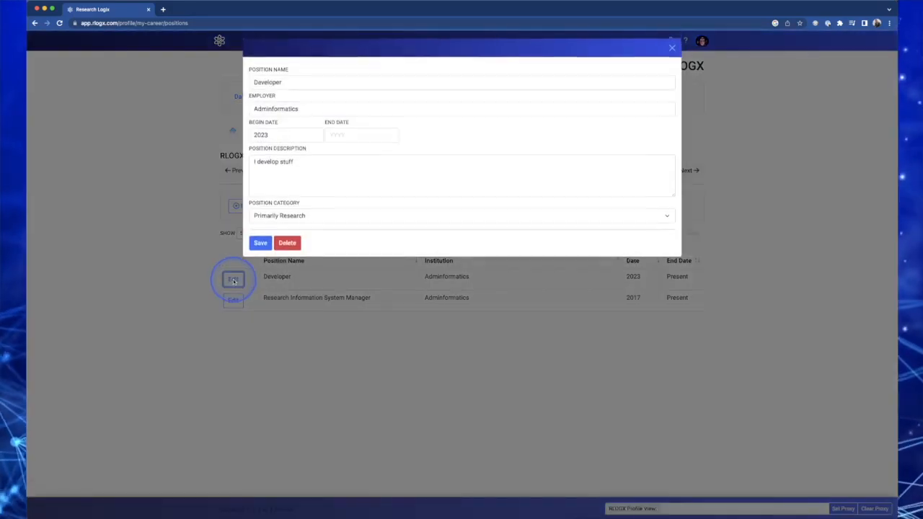
pyautogui.click(273, 137)
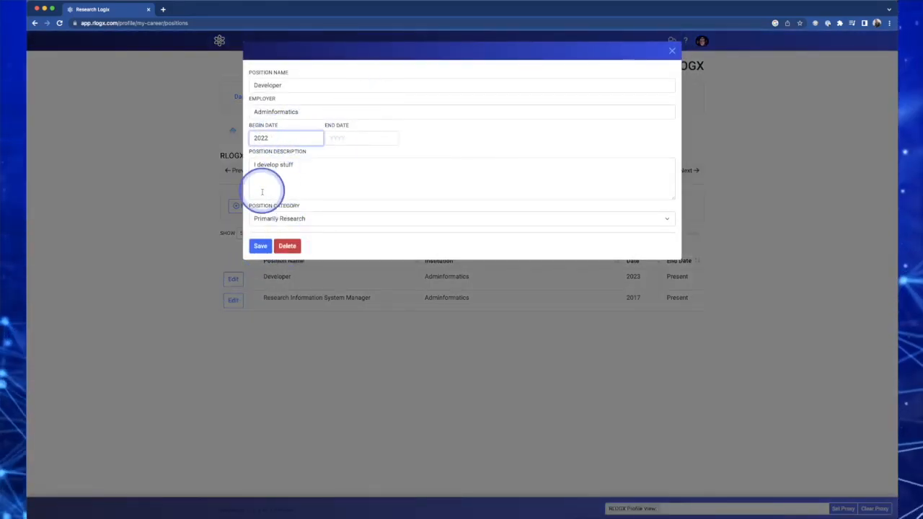
pyautogui.click(260, 246)
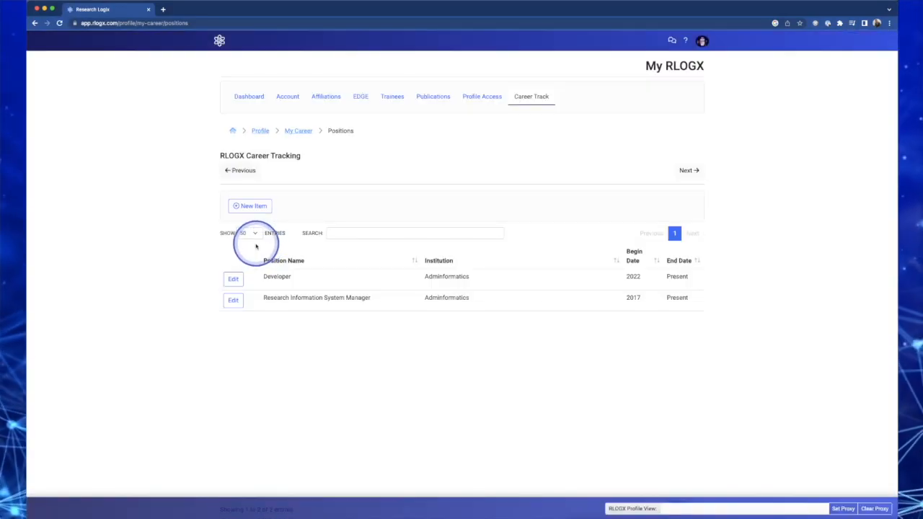
# Open the Publications section and examine the listed PubMed publications and their import markers
pyautogui.click(685, 173)
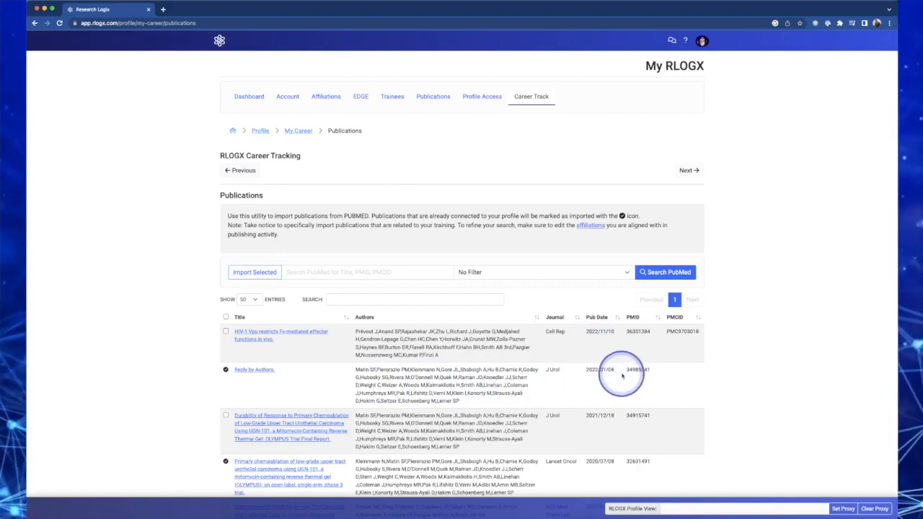
pyautogui.moveTo(627, 371); pyautogui.dragTo(647, 370)
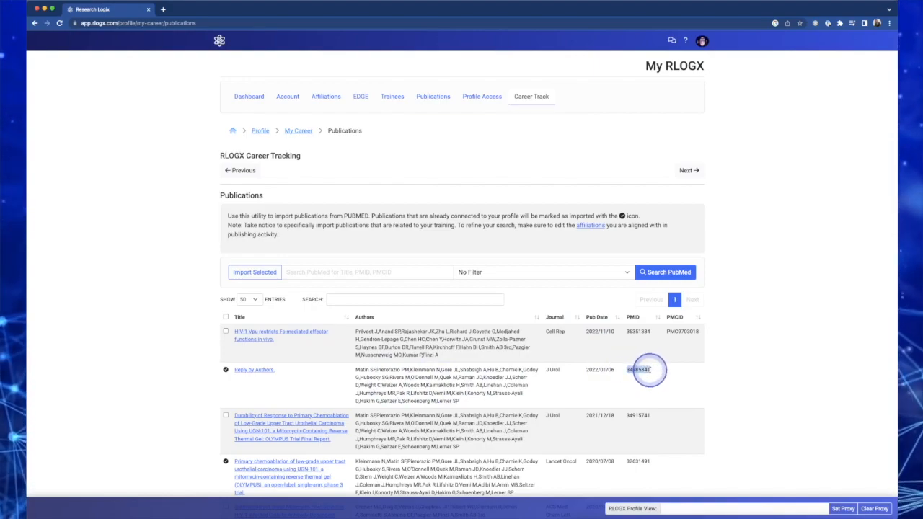
pyautogui.click(597, 344)
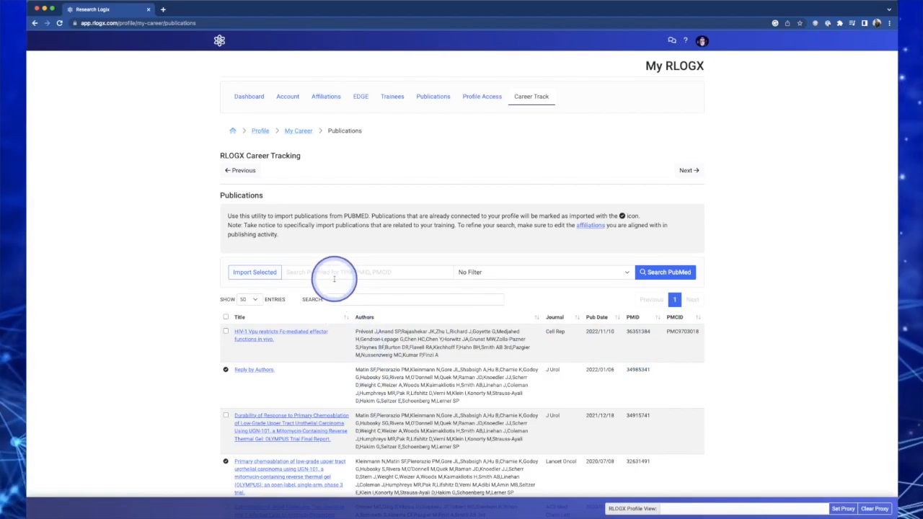
pyautogui.scroll(-2, 396, 378)
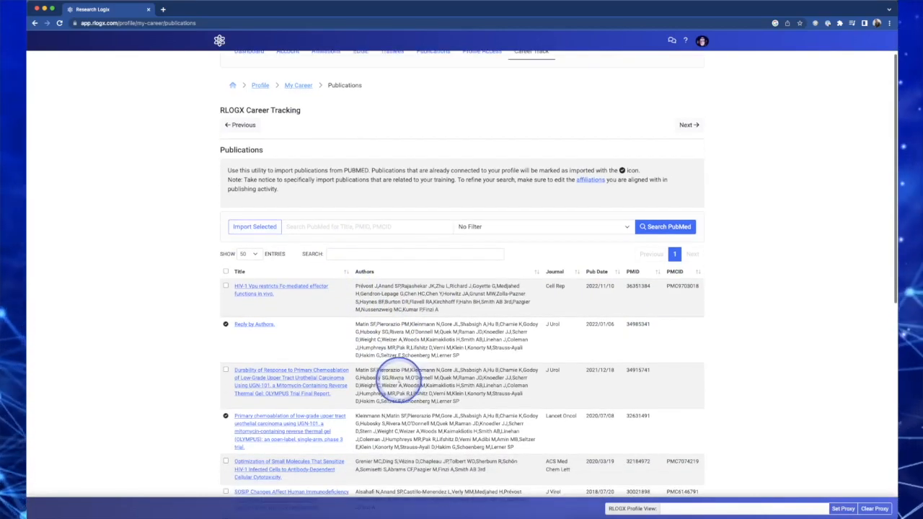
pyautogui.scroll(-2, 393, 378)
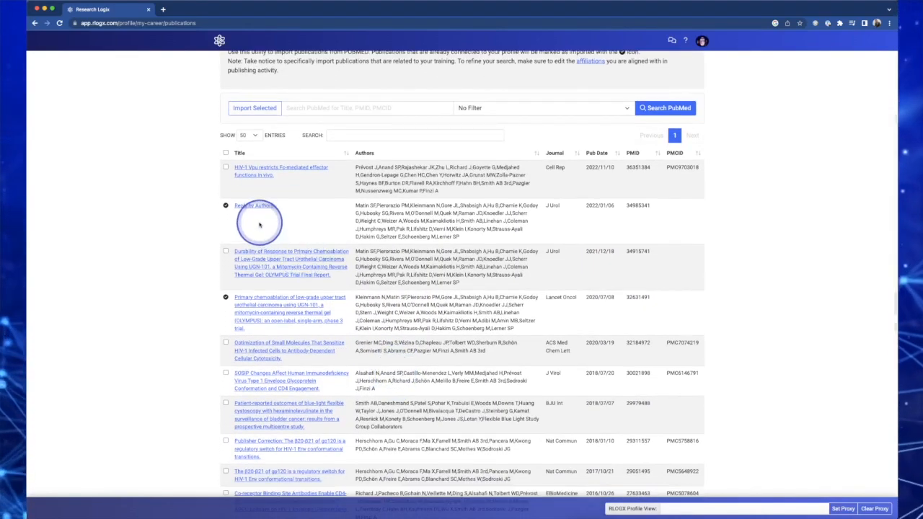
pyautogui.click(225, 206)
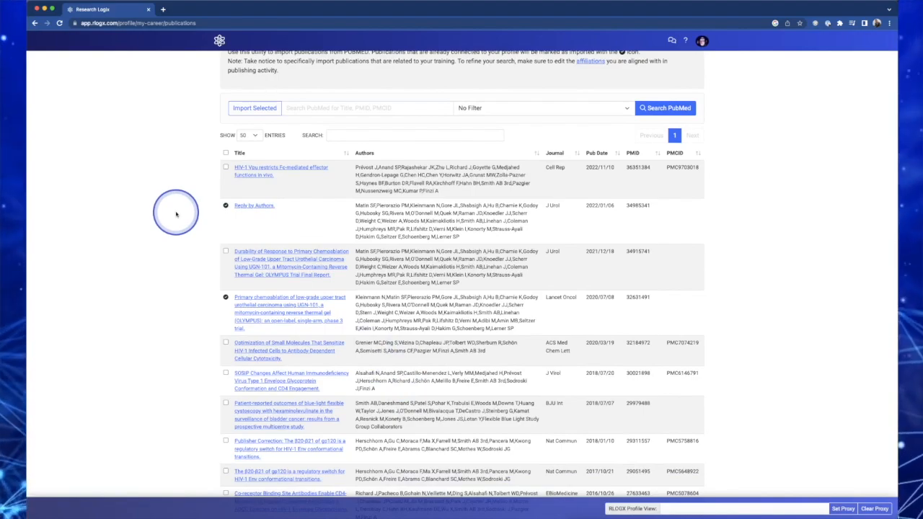
# Select the HIV-1 Vpu and Optimization of Small Molecules publications and import the selected publications into the profile
pyautogui.click(225, 167)
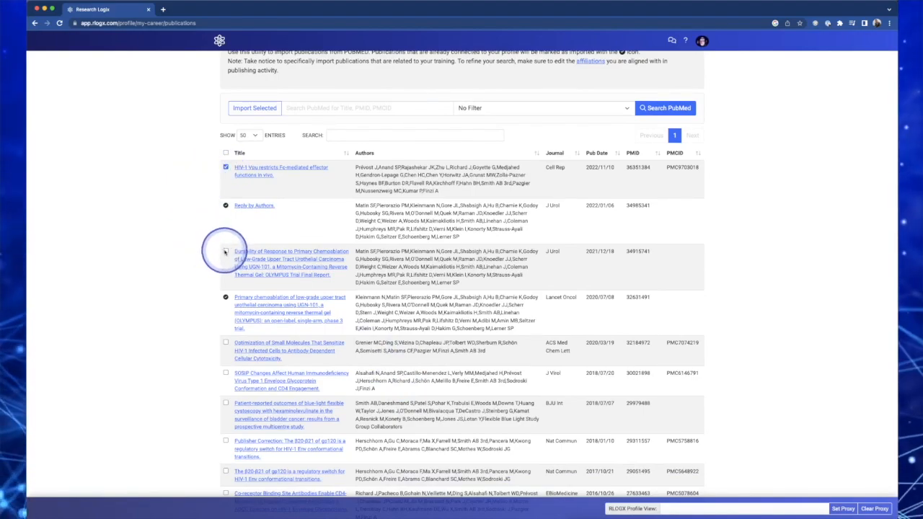
pyautogui.click(225, 343)
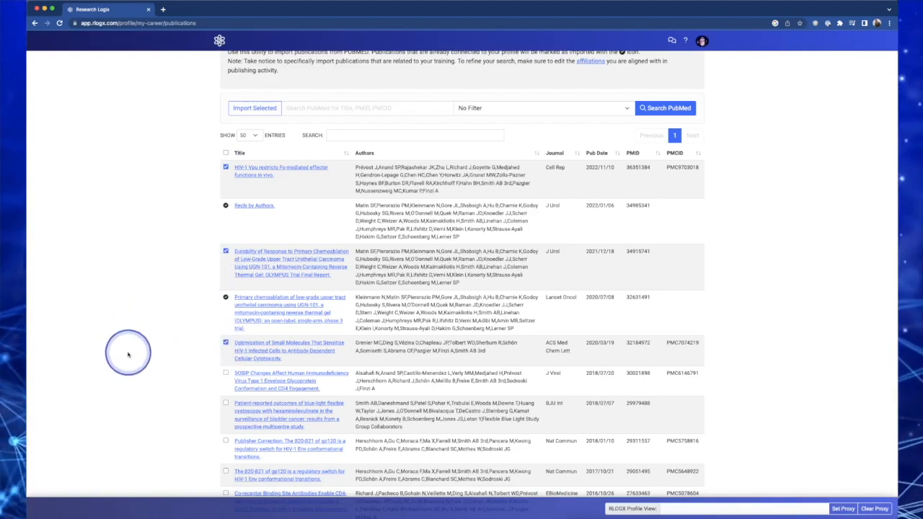
pyautogui.click(259, 109)
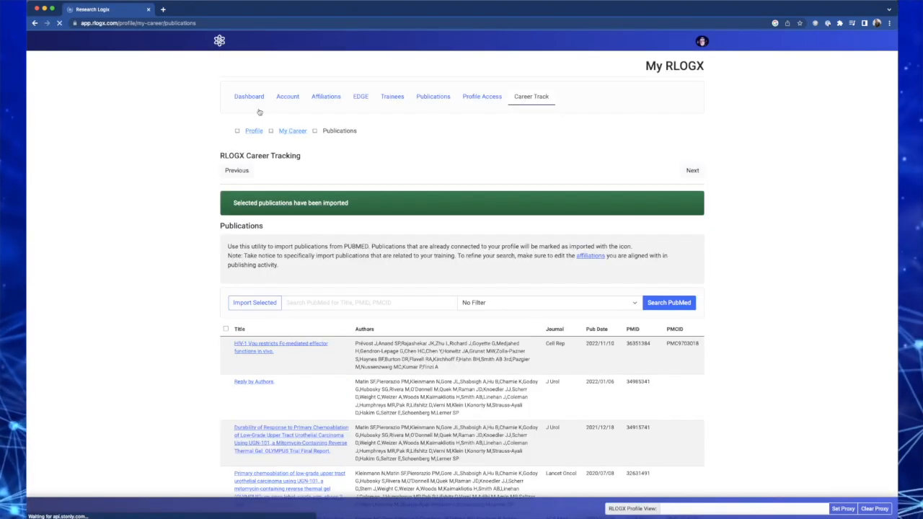
# Search PubMed for 34985341 using the PubMed UID filter
pyautogui.scroll(-2, 137, 394)
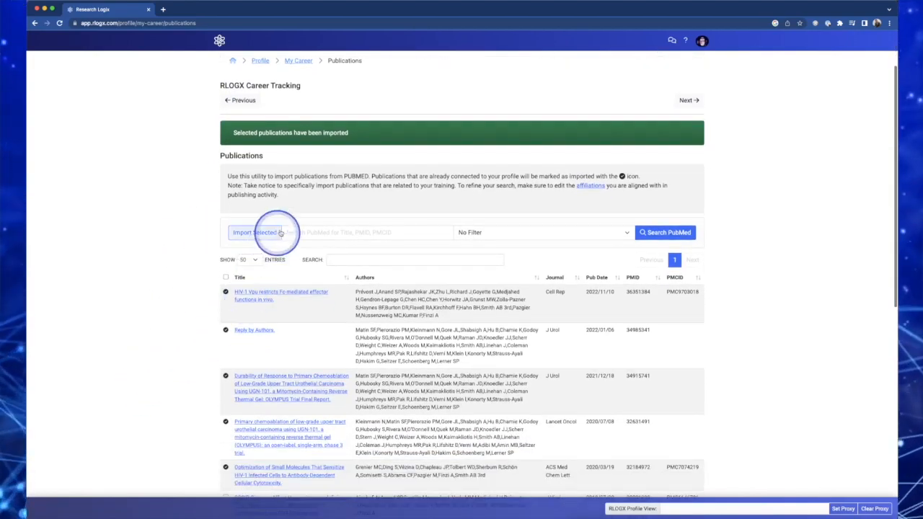
pyautogui.click(297, 232)
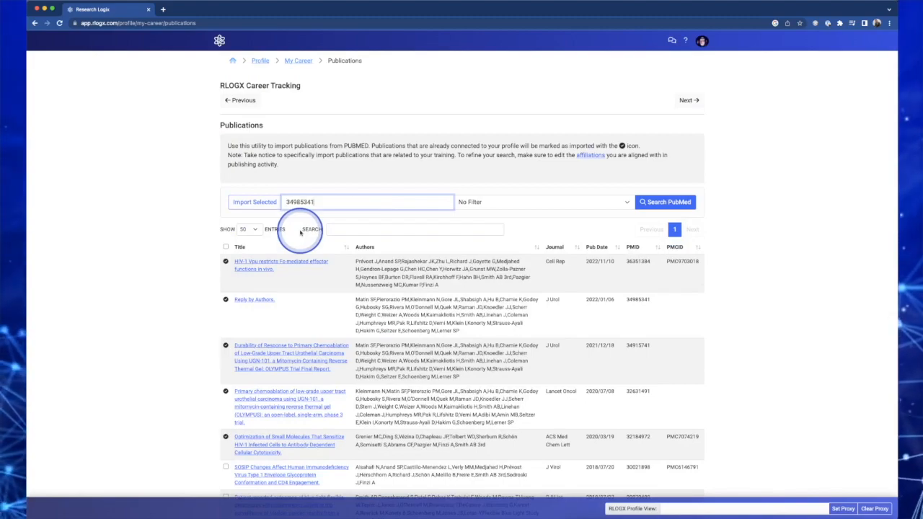
pyautogui.click(487, 205)
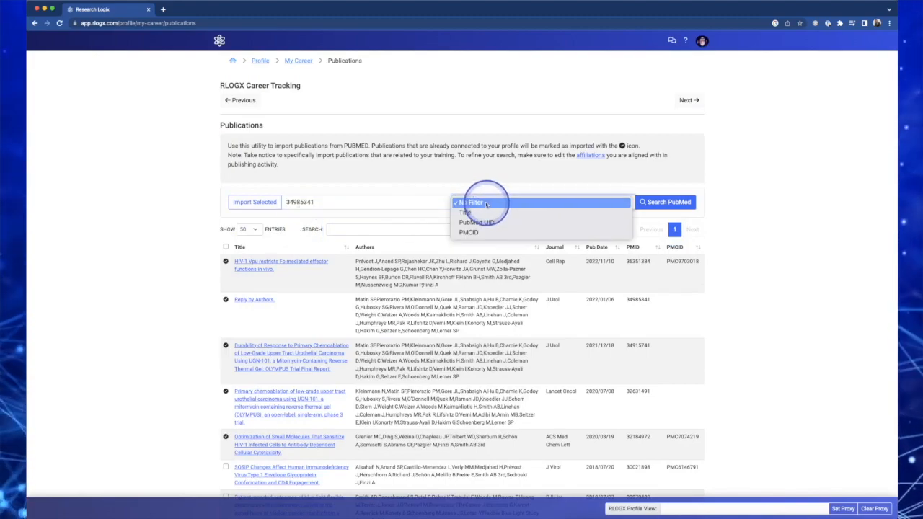
pyautogui.click(469, 223)
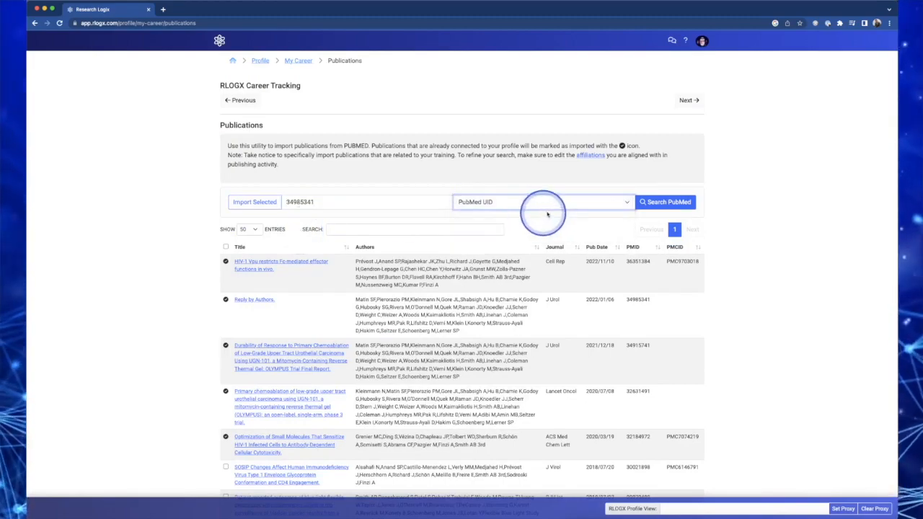
pyautogui.click(656, 202)
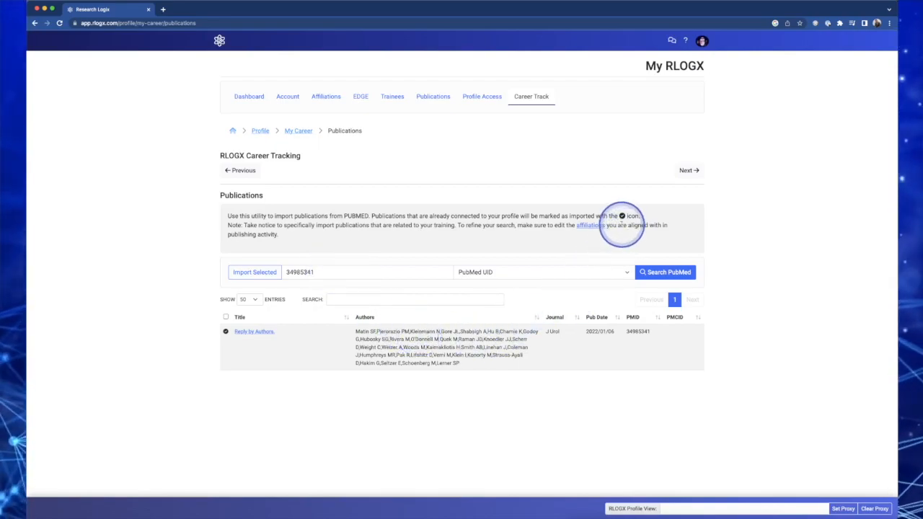
# Move on to the Funding section and review the existing NIH award entry
pyautogui.click(687, 172)
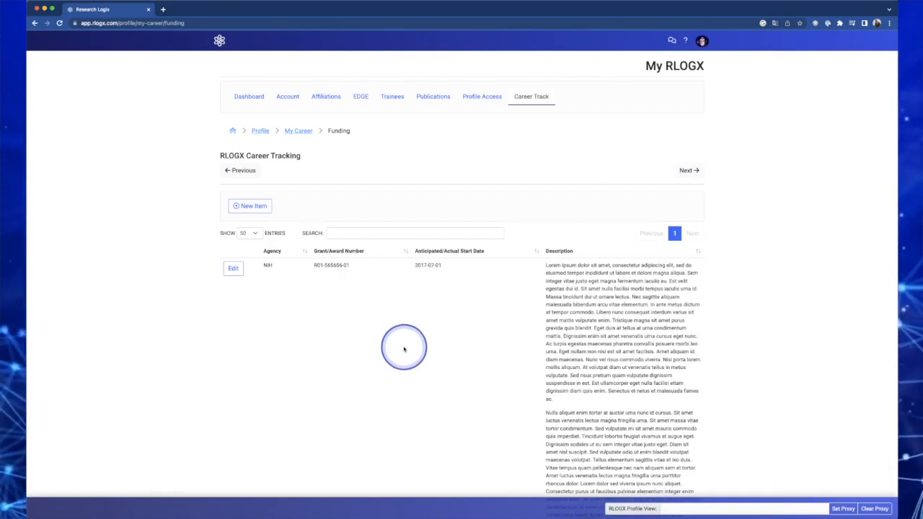
pyautogui.scroll(-3, 404, 349)
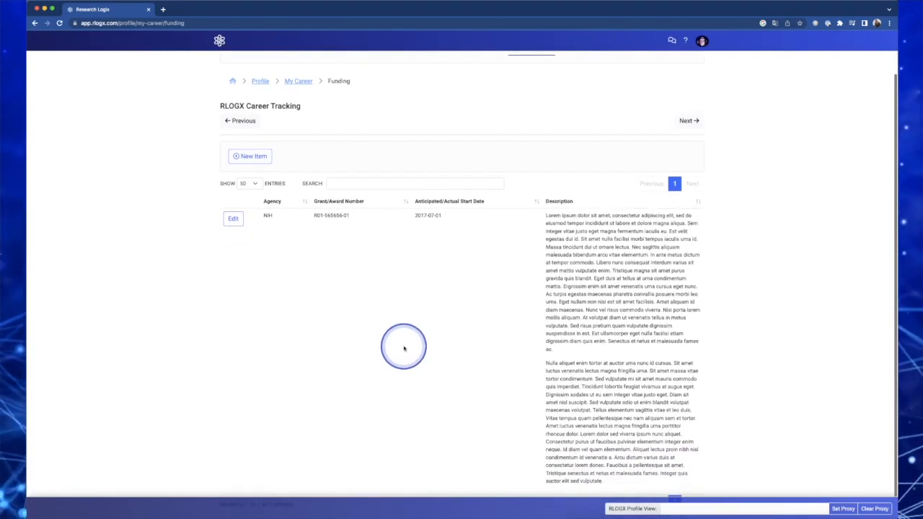
pyautogui.scroll(-1, 404, 349)
pyautogui.scroll(3, 404, 349)
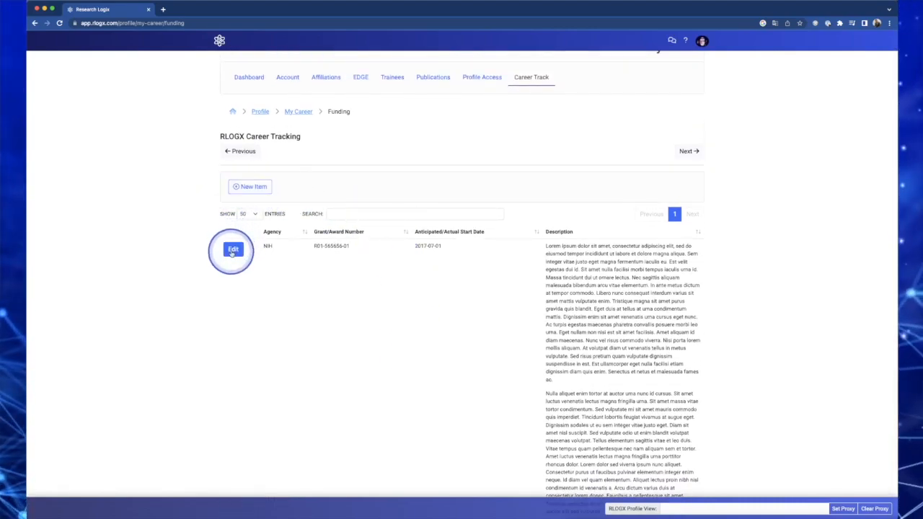
pyautogui.click(245, 186)
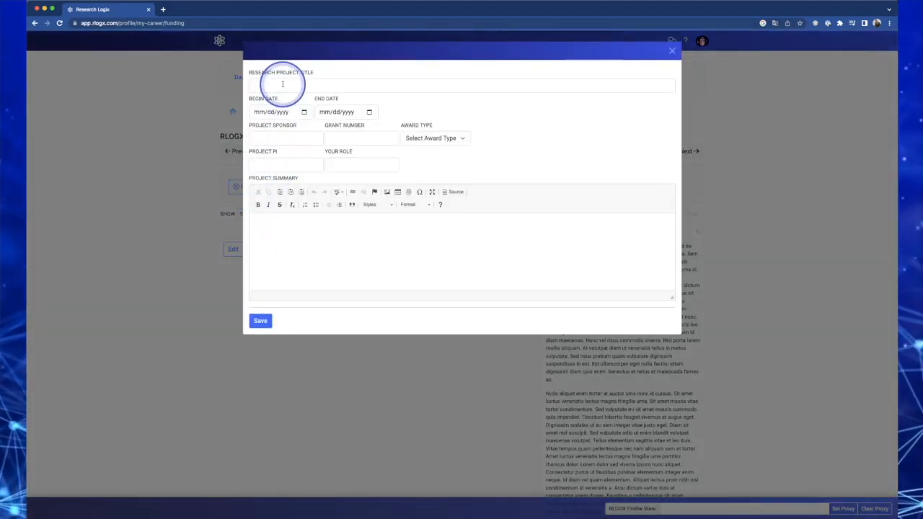
pyautogui.click(282, 85)
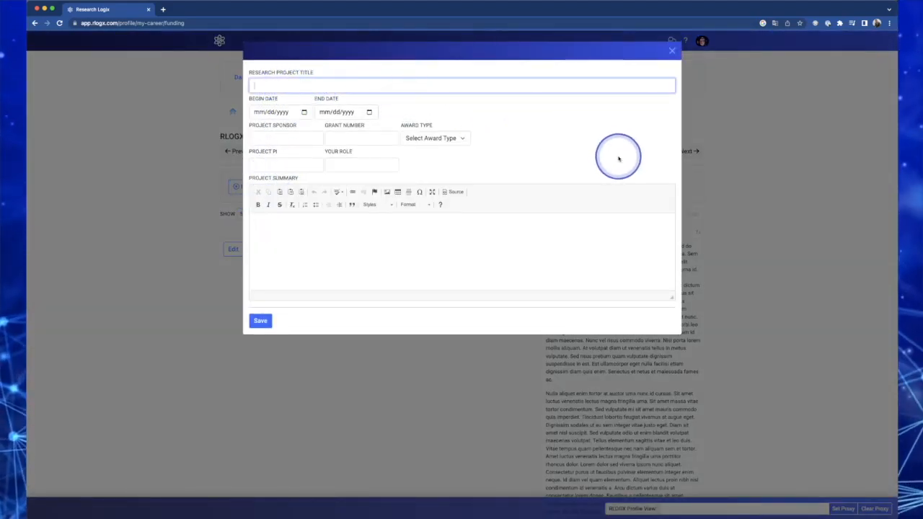
pyautogui.click(305, 135)
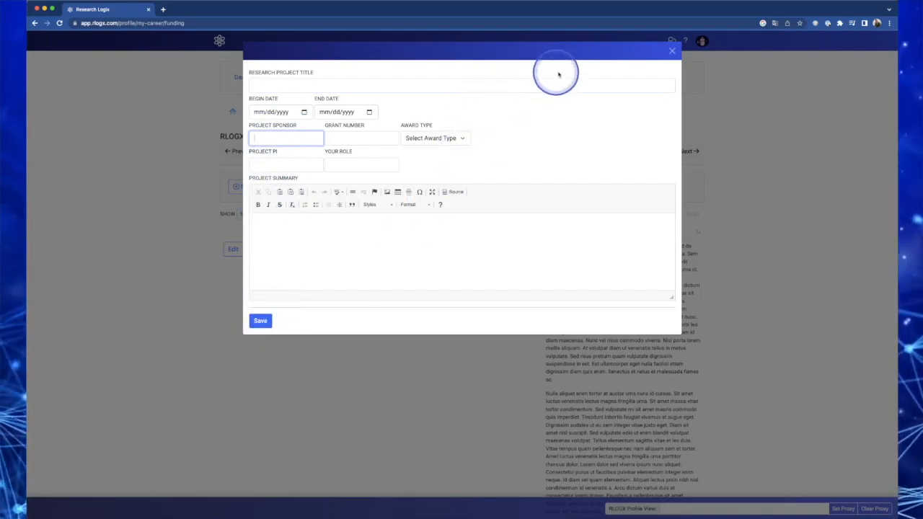
pyautogui.click(672, 52)
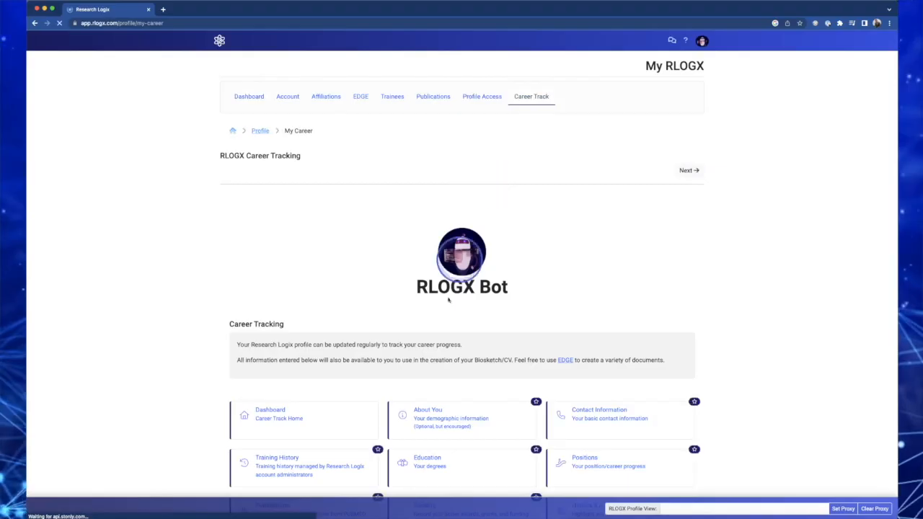
# Create a new EDGE biosketch and review its Education and Positions sections
pyautogui.scroll(-3, 381, 412)
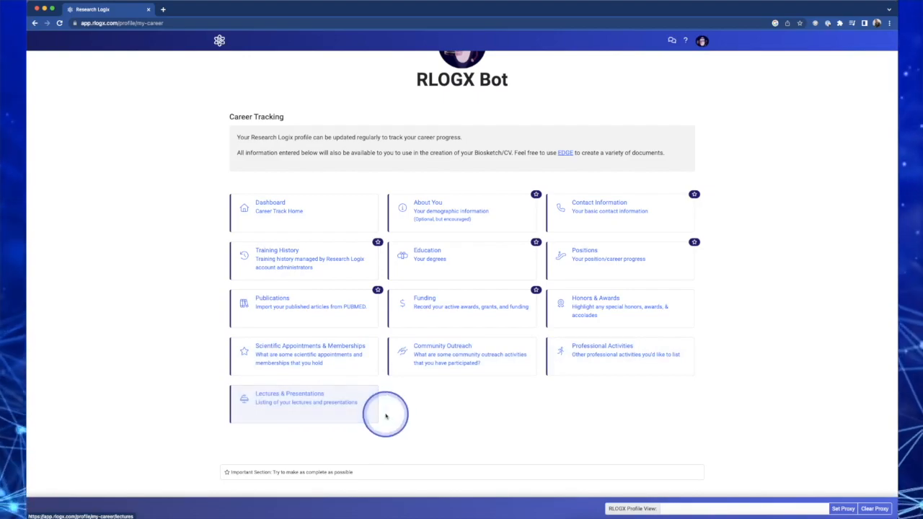
pyautogui.scroll(1, 468, 401)
pyautogui.scroll(6, 467, 402)
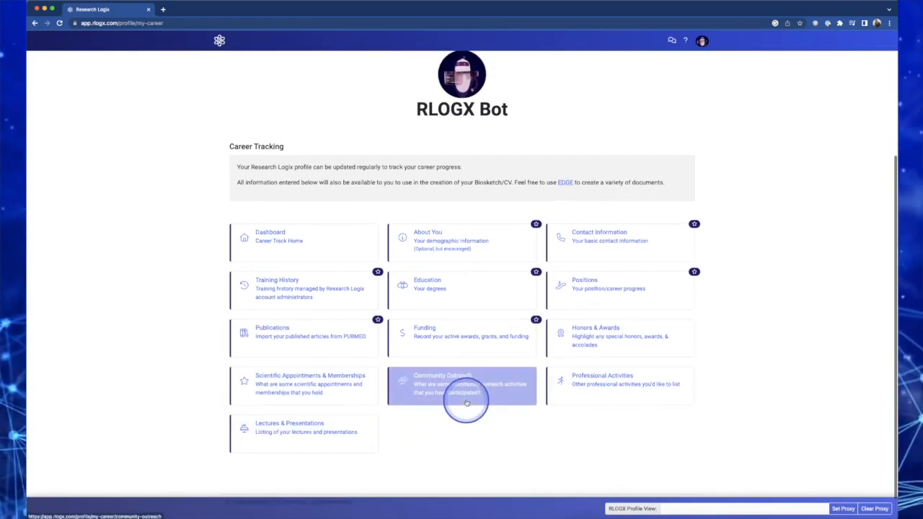
pyautogui.scroll(3, 464, 404)
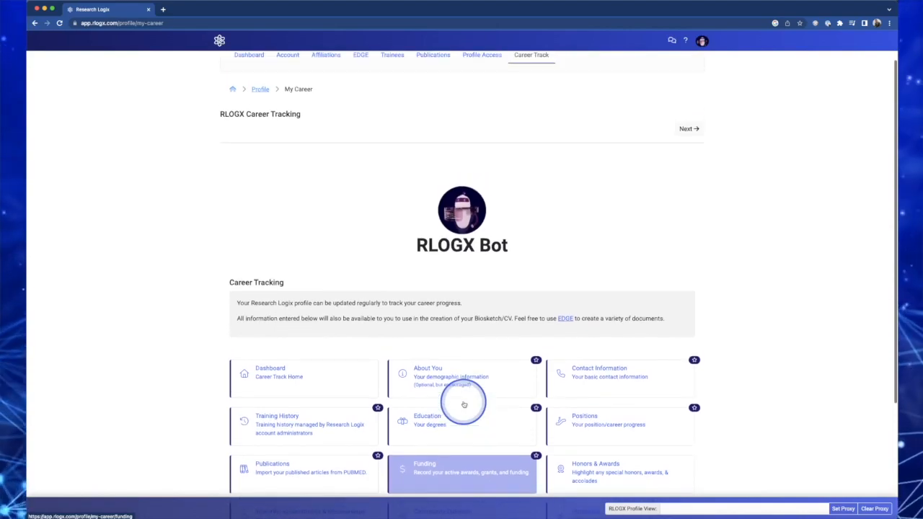
pyautogui.scroll(1, 462, 404)
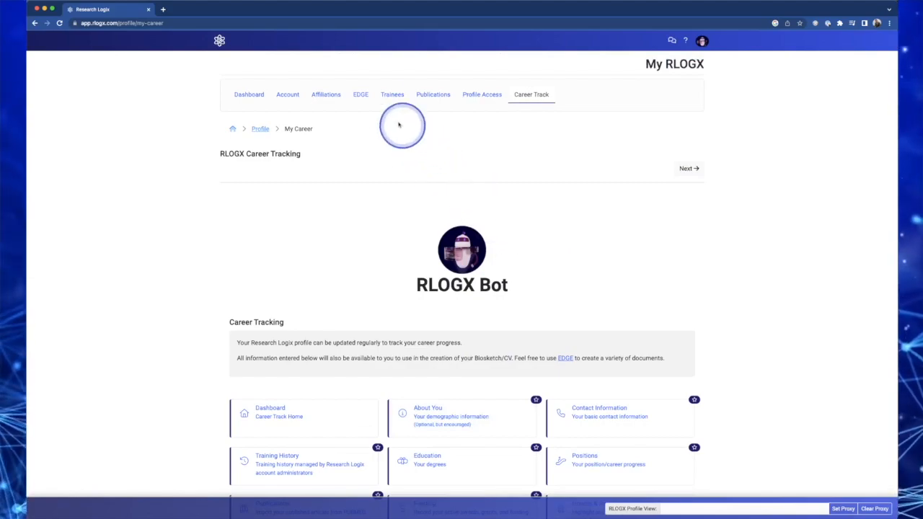
pyautogui.click(361, 95)
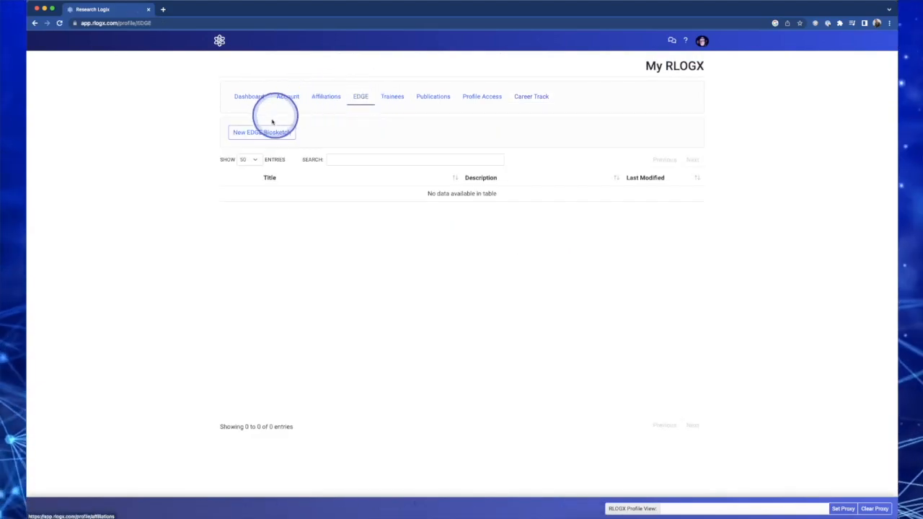
pyautogui.click(246, 132)
pyautogui.click(52, 157)
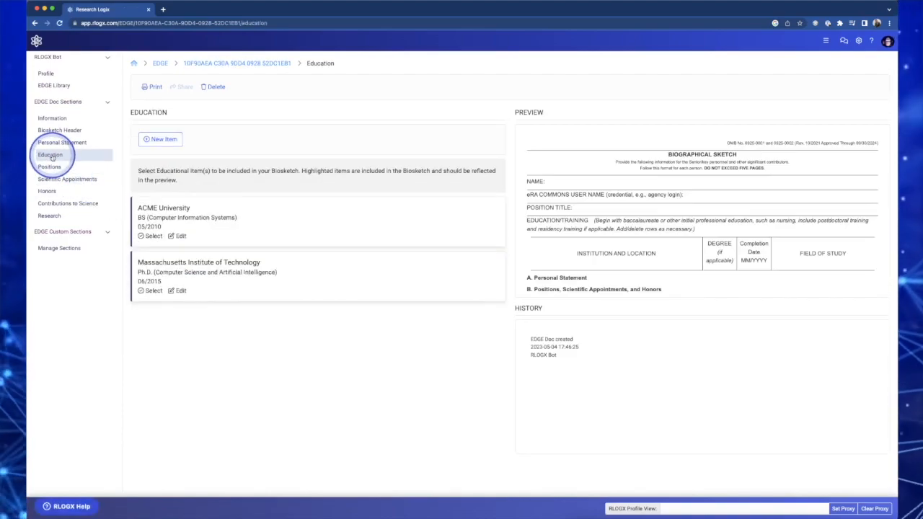
pyautogui.click(50, 167)
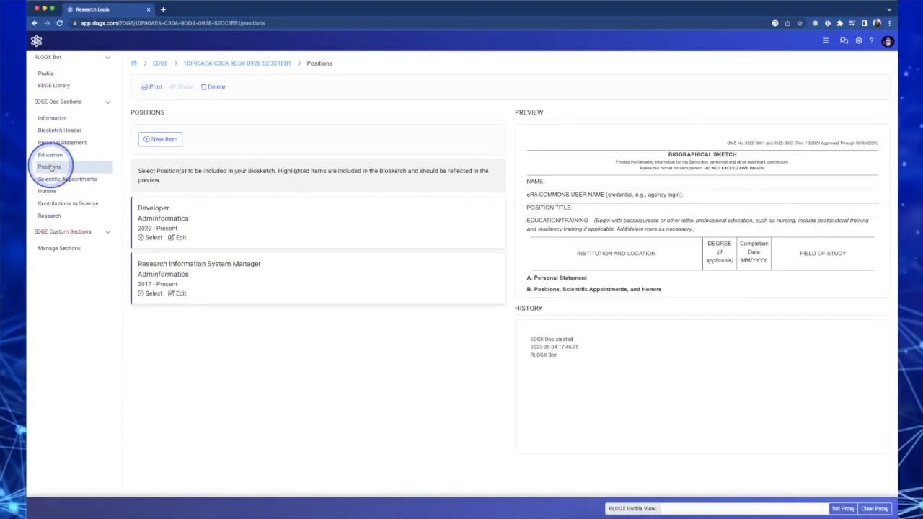